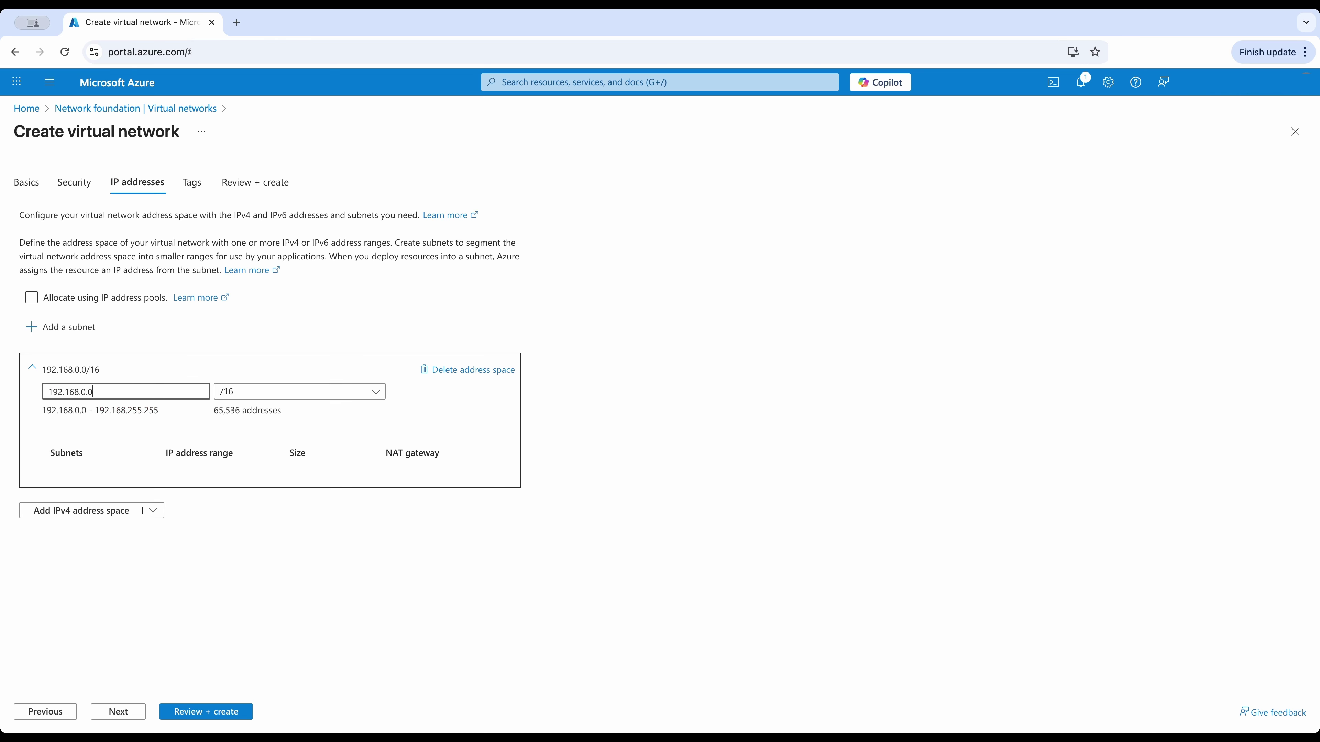
Set the virtual network's 192.168.0.0 address space to size /24, then review and create the network.
left_click(274, 391)
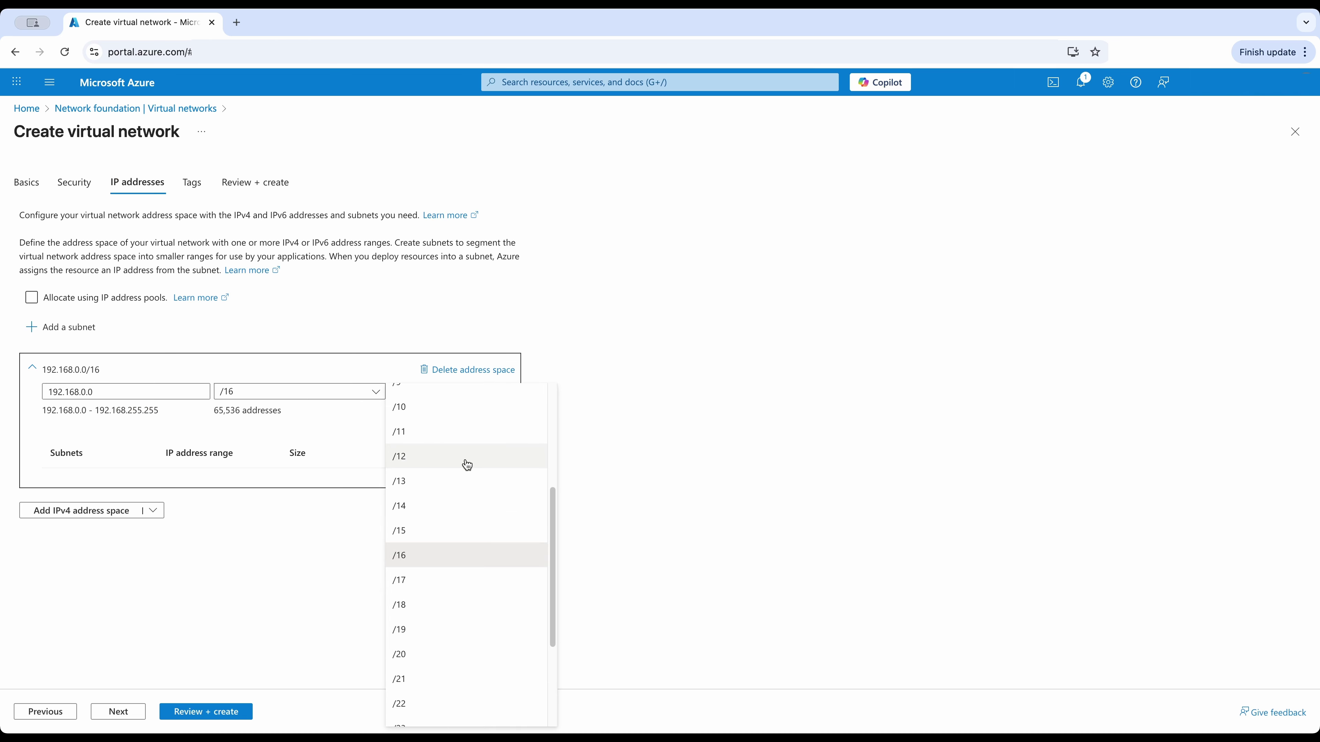
scroll(462, 470, "up", 1)
scroll(461, 470, "down", 3)
left_click(399, 591)
left_click(206, 712)
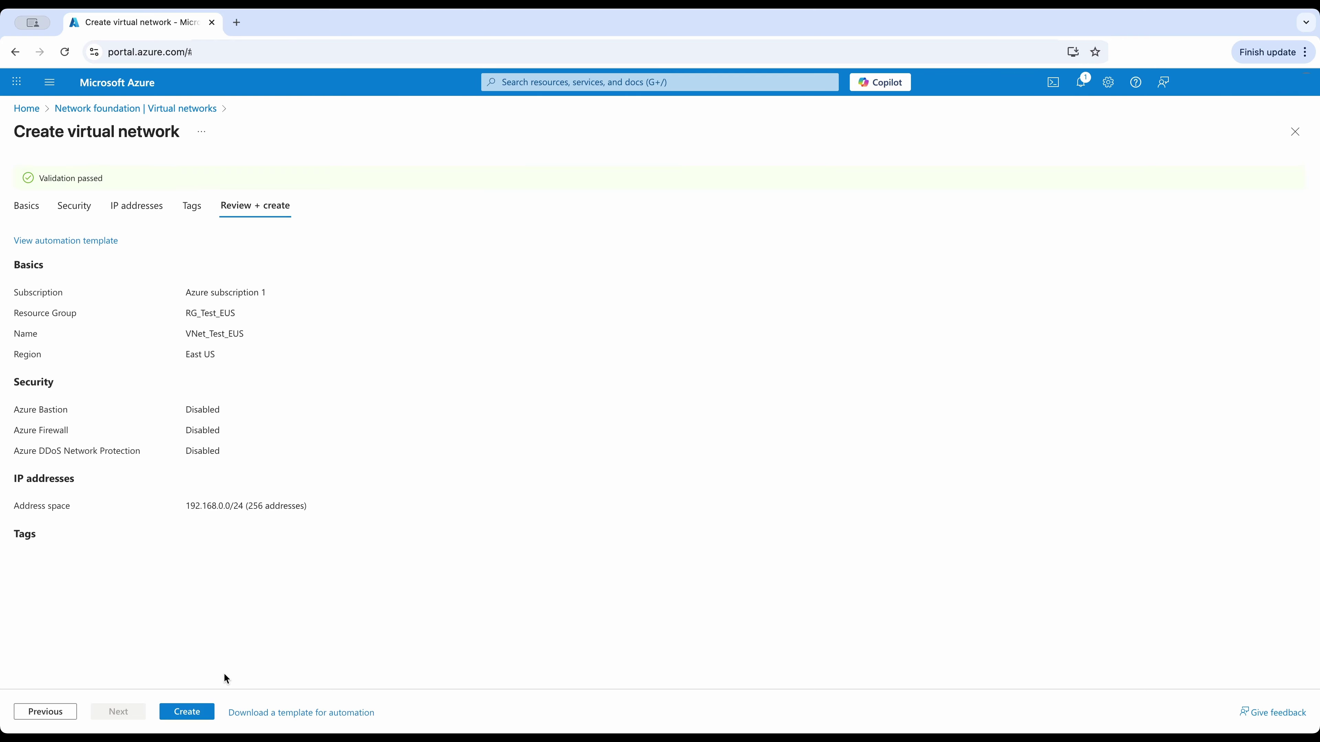
left_click(192, 714)
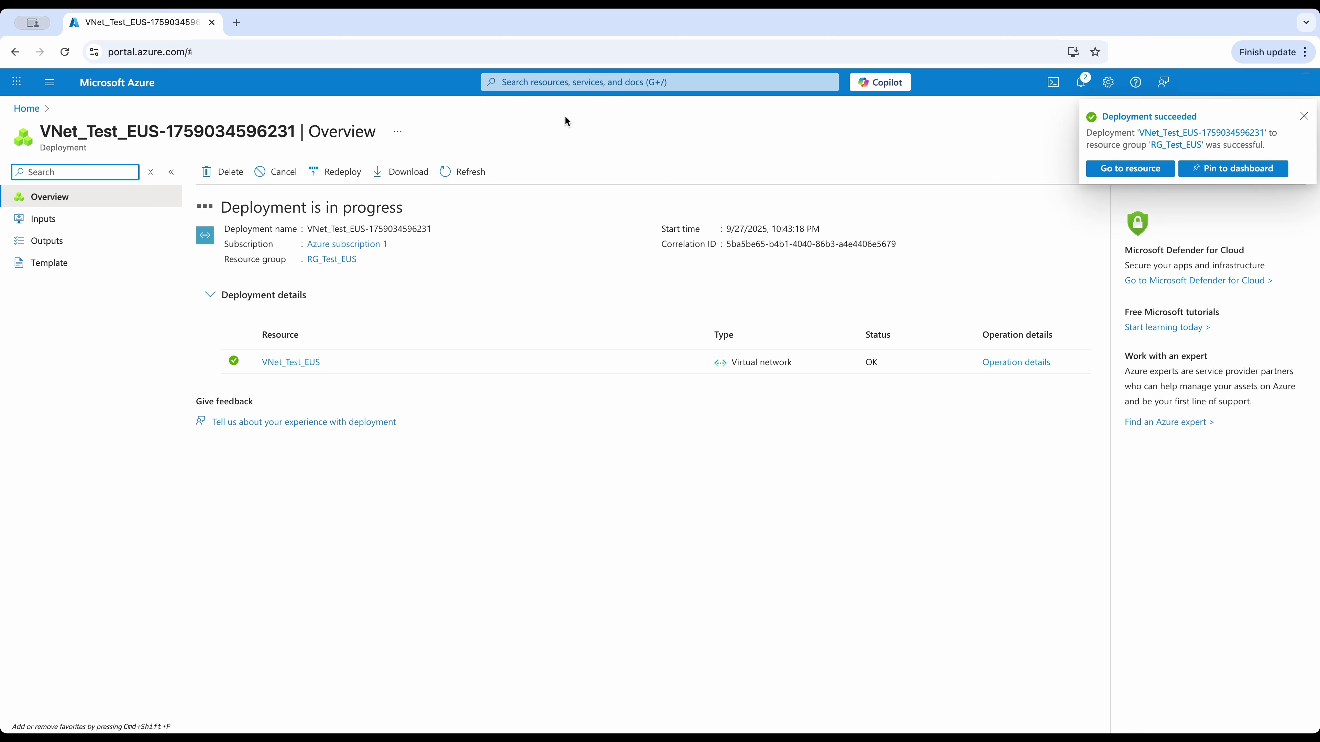
Refresh the virtual networks list and open the Subnets page of VNet_Test_EUS.
left_click(548, 87)
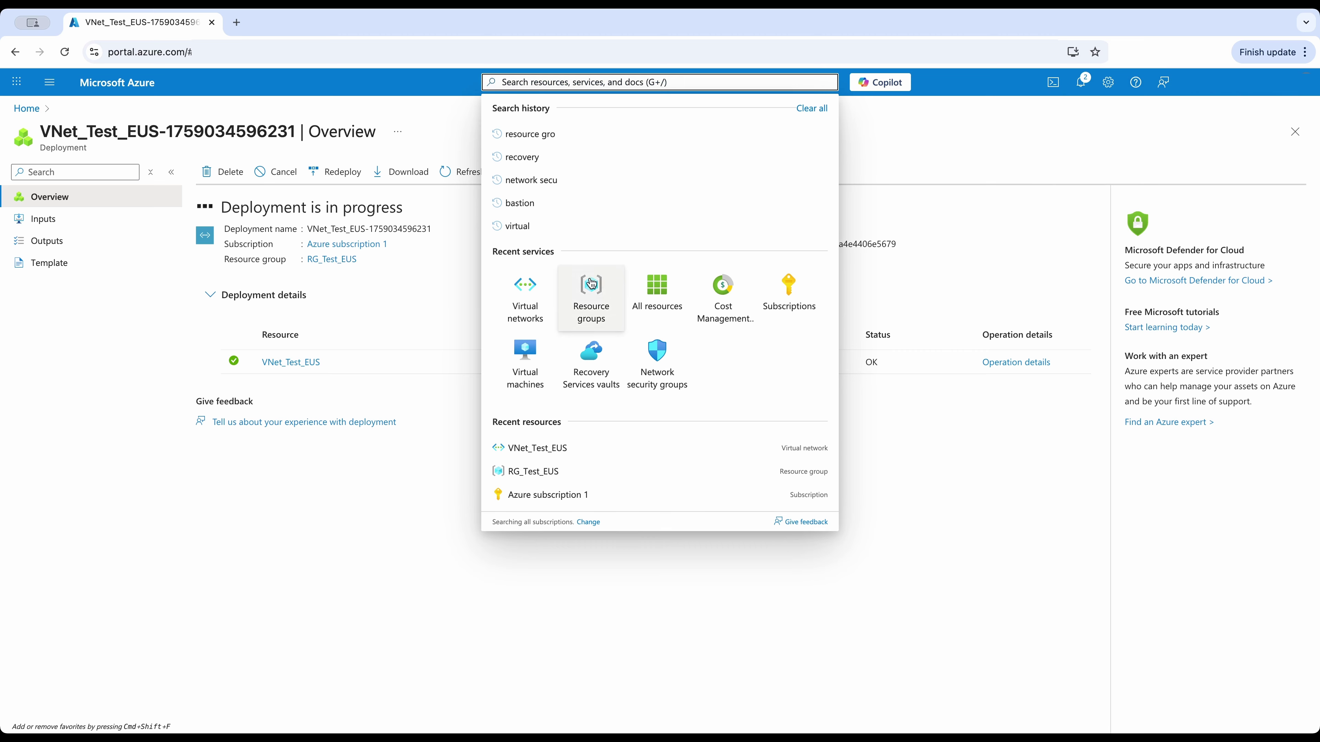
left_click(525, 301)
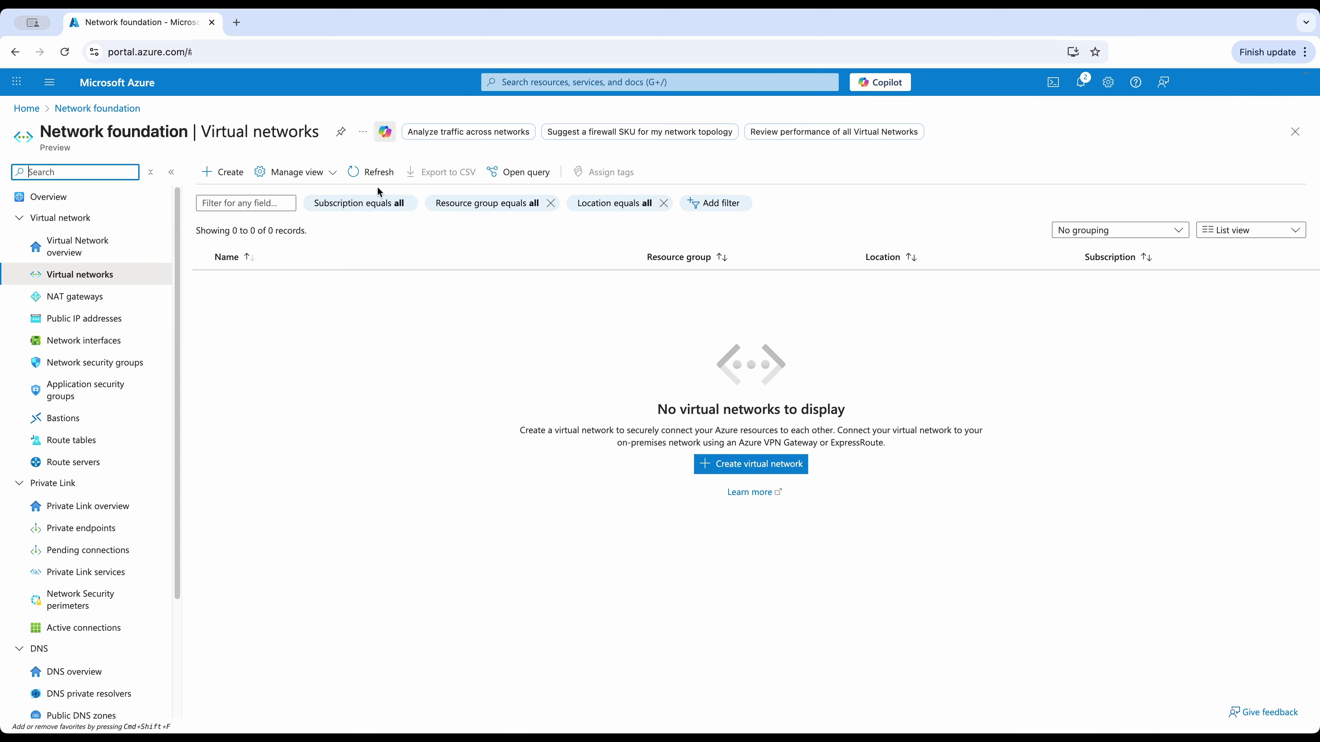
left_click(379, 172)
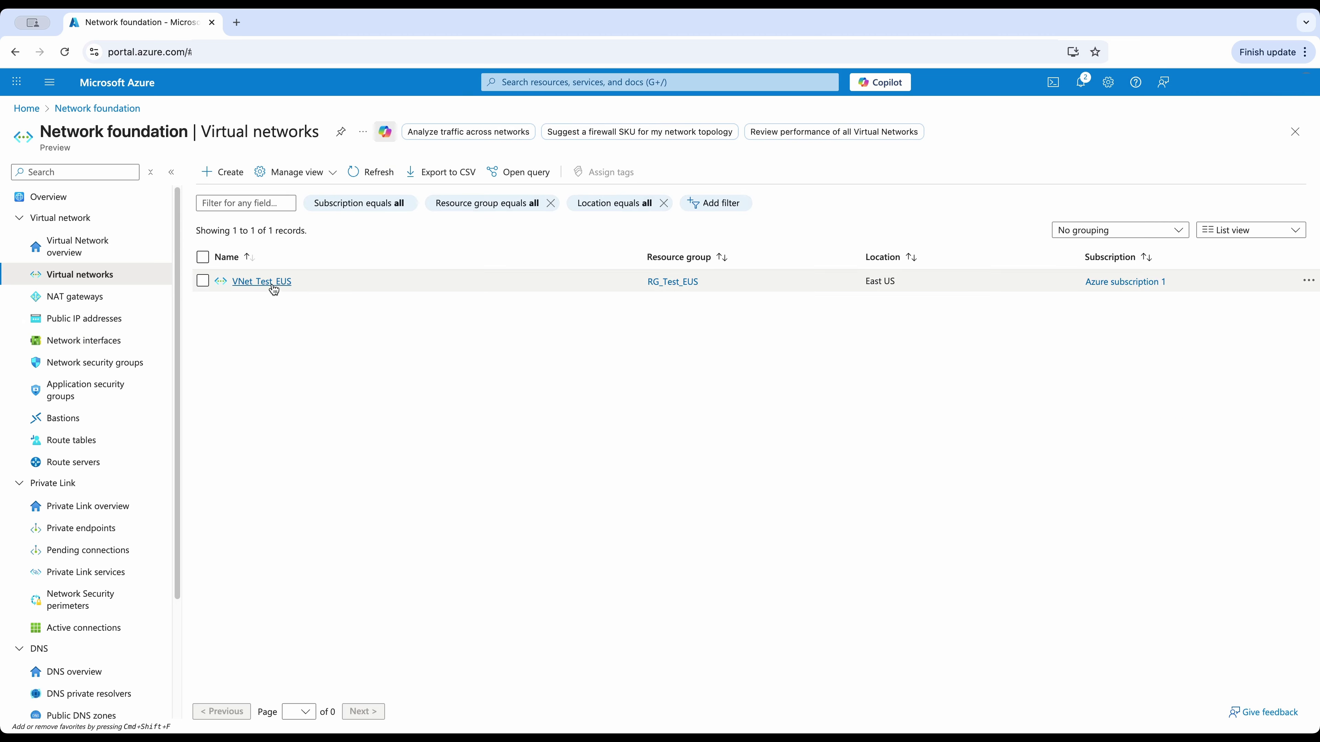
left_click(262, 281)
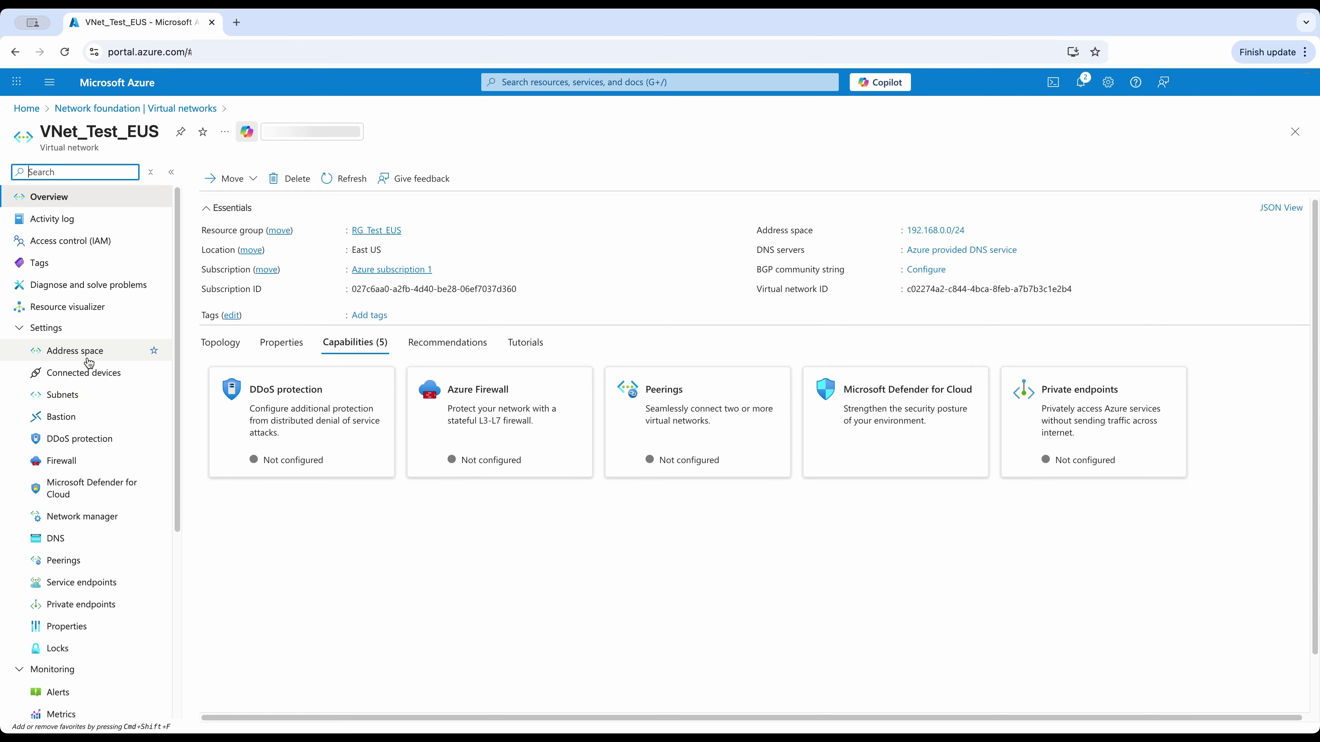
left_click(79, 394)
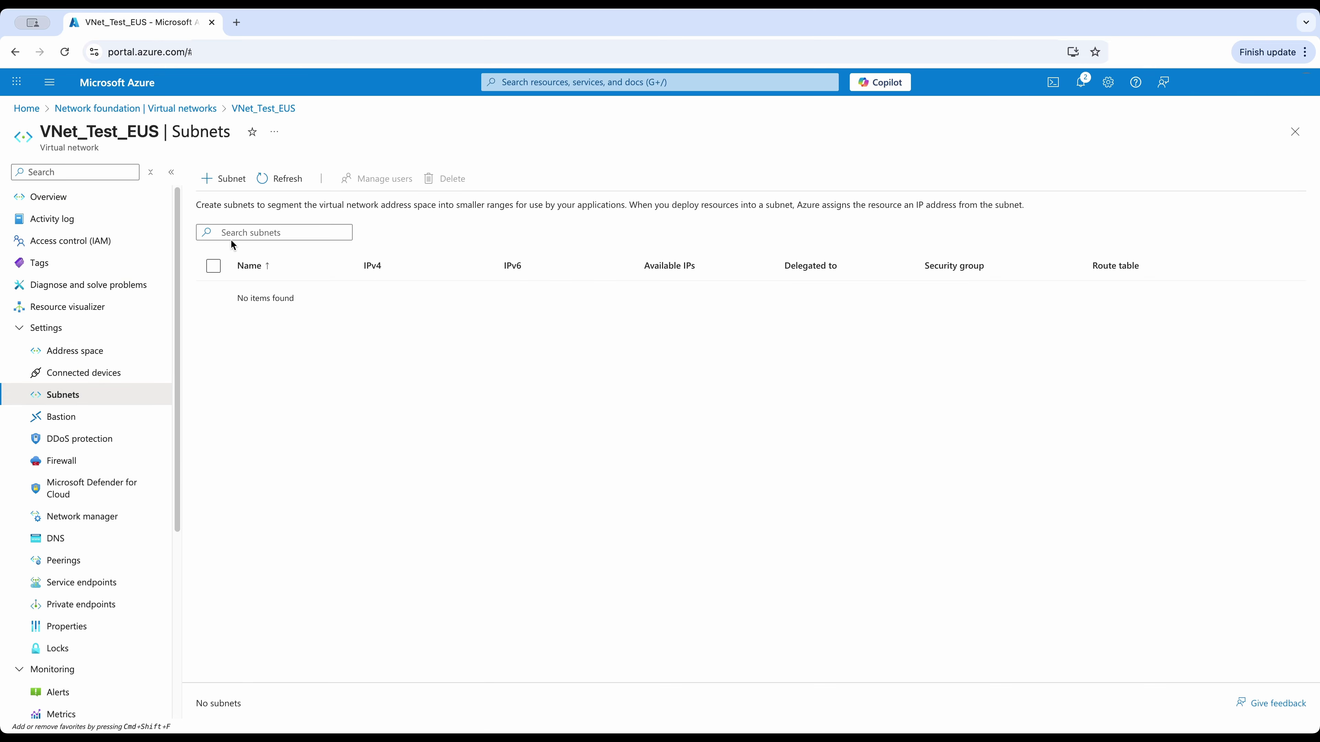
Add a subnet named Subnet_Servers starting at 192.168.0.0 with size /25 (128 addresses).
left_click(233, 183)
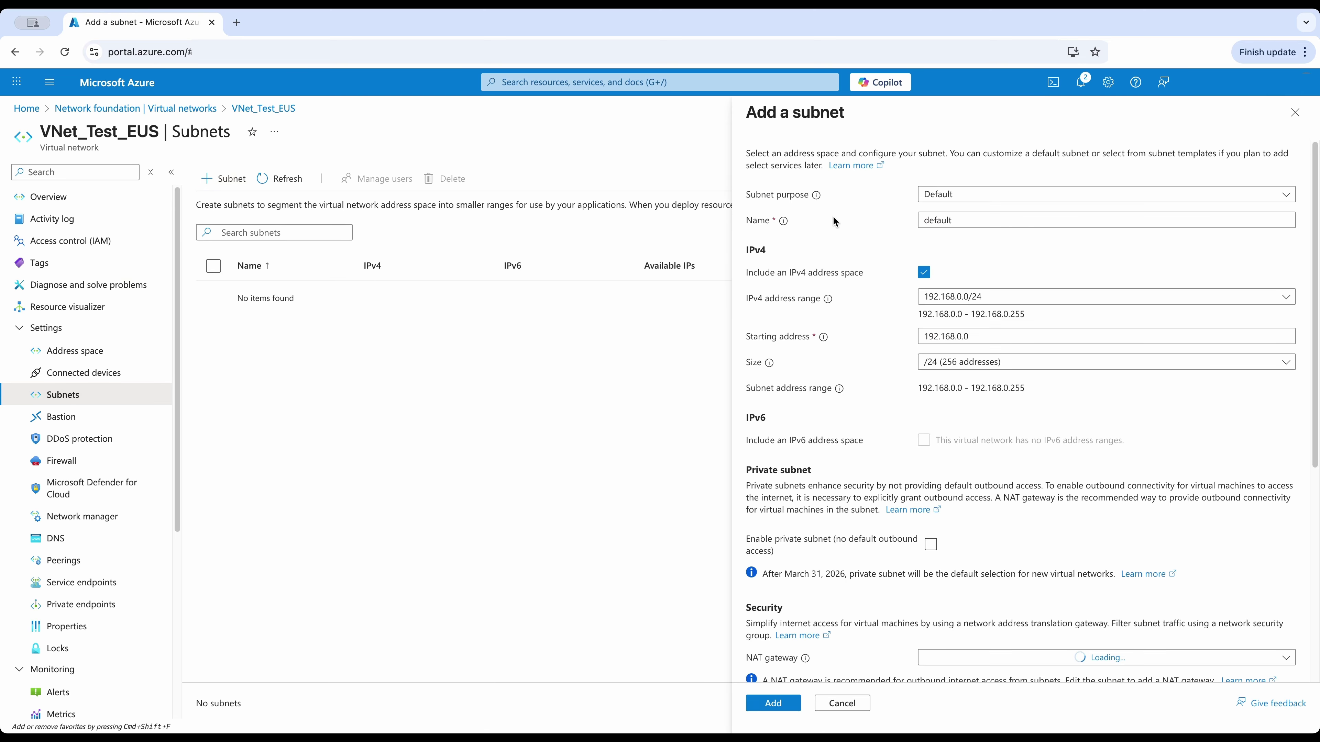
double_click(938, 220)
type("Subnet_Servers")
left_click(1008, 336)
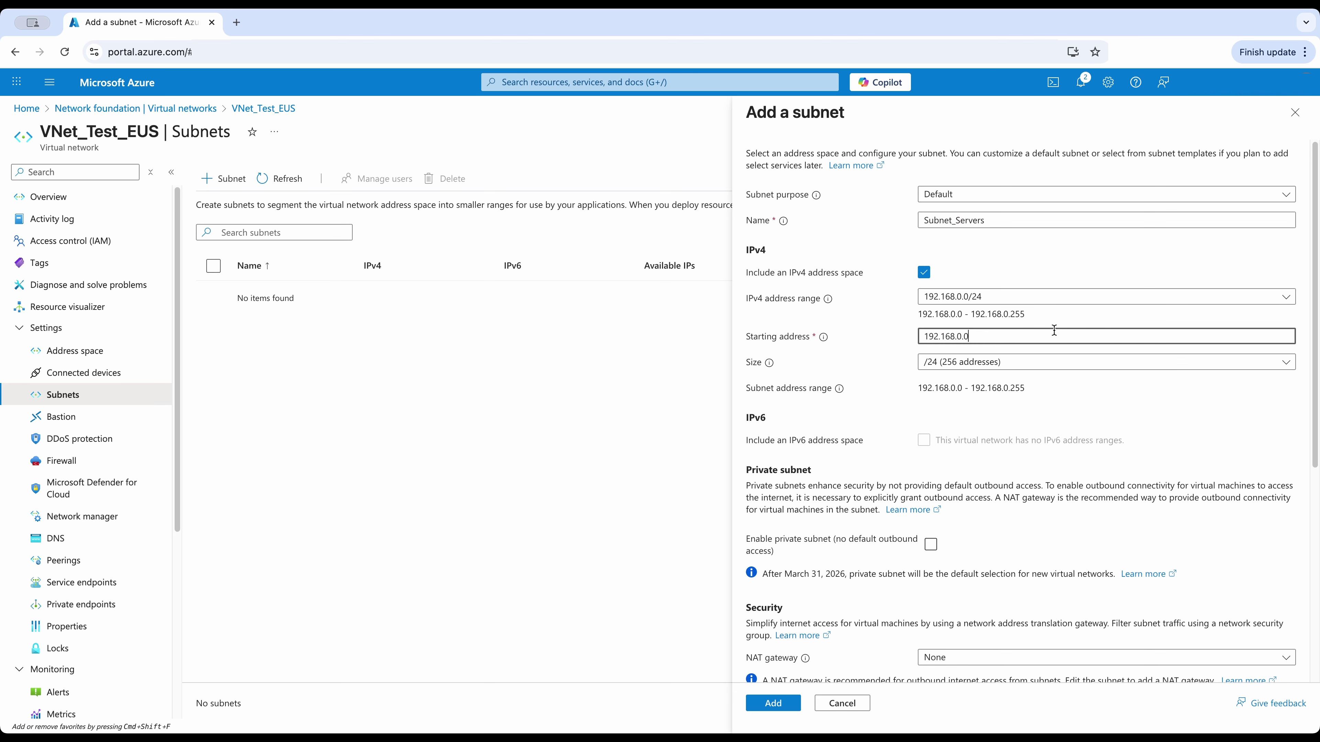
left_click(1017, 371)
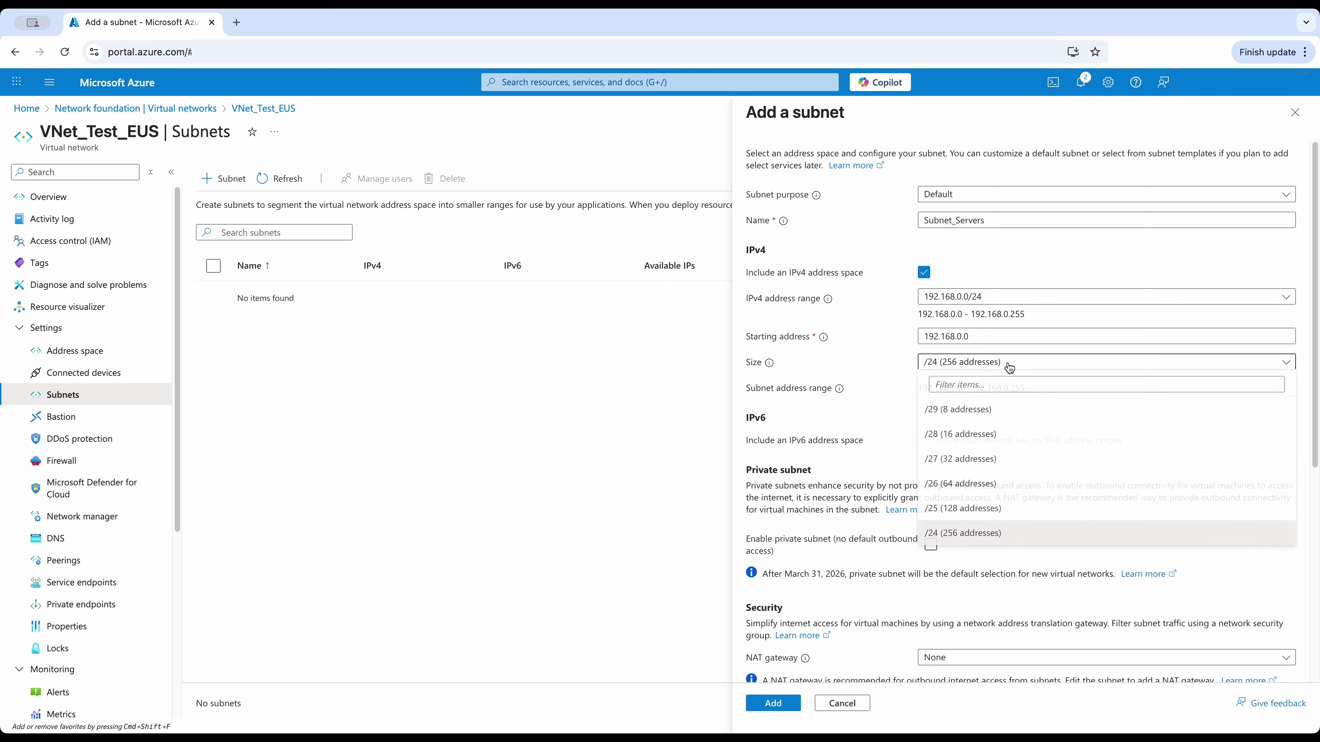
left_click(962, 509)
left_click(773, 703)
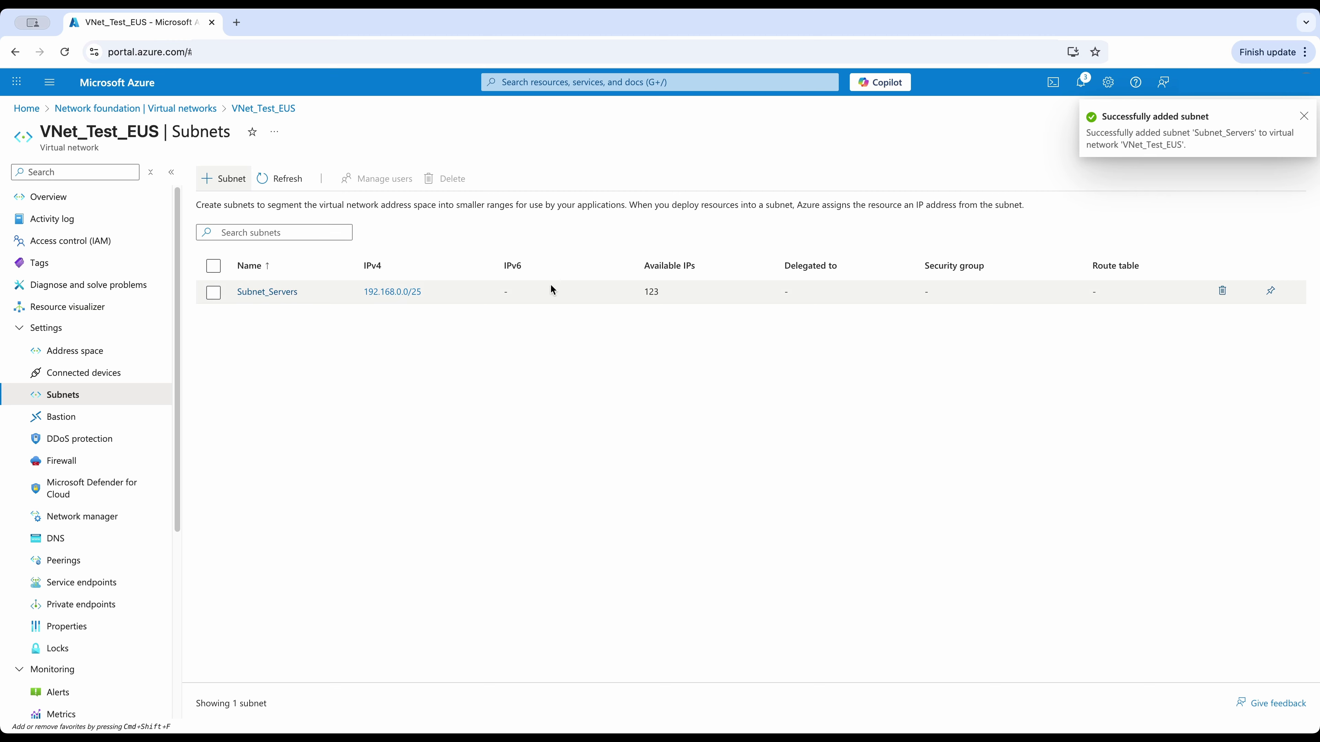
Start creating a virtual machine in resource group RG_Test_EUS and name it vm-test.
left_click(524, 79)
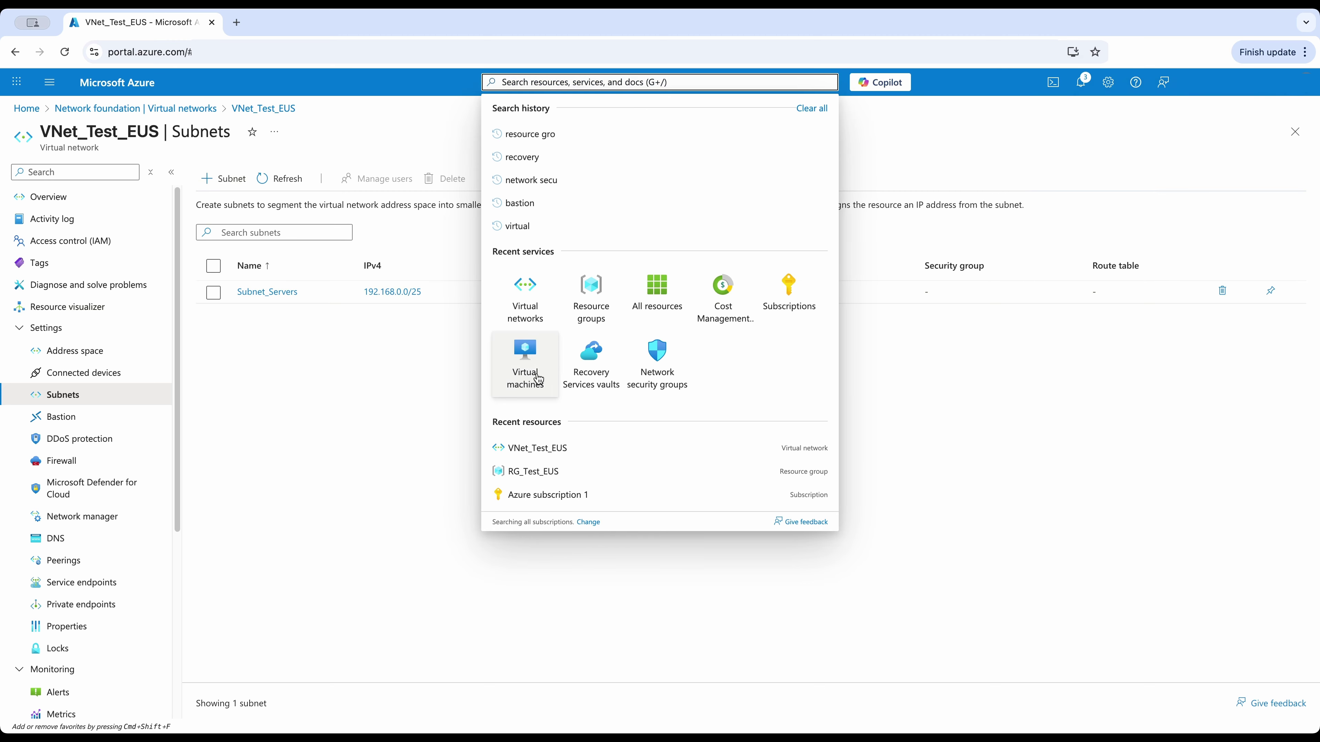
left_click(525, 363)
left_click(223, 179)
left_click(249, 206)
left_click(332, 368)
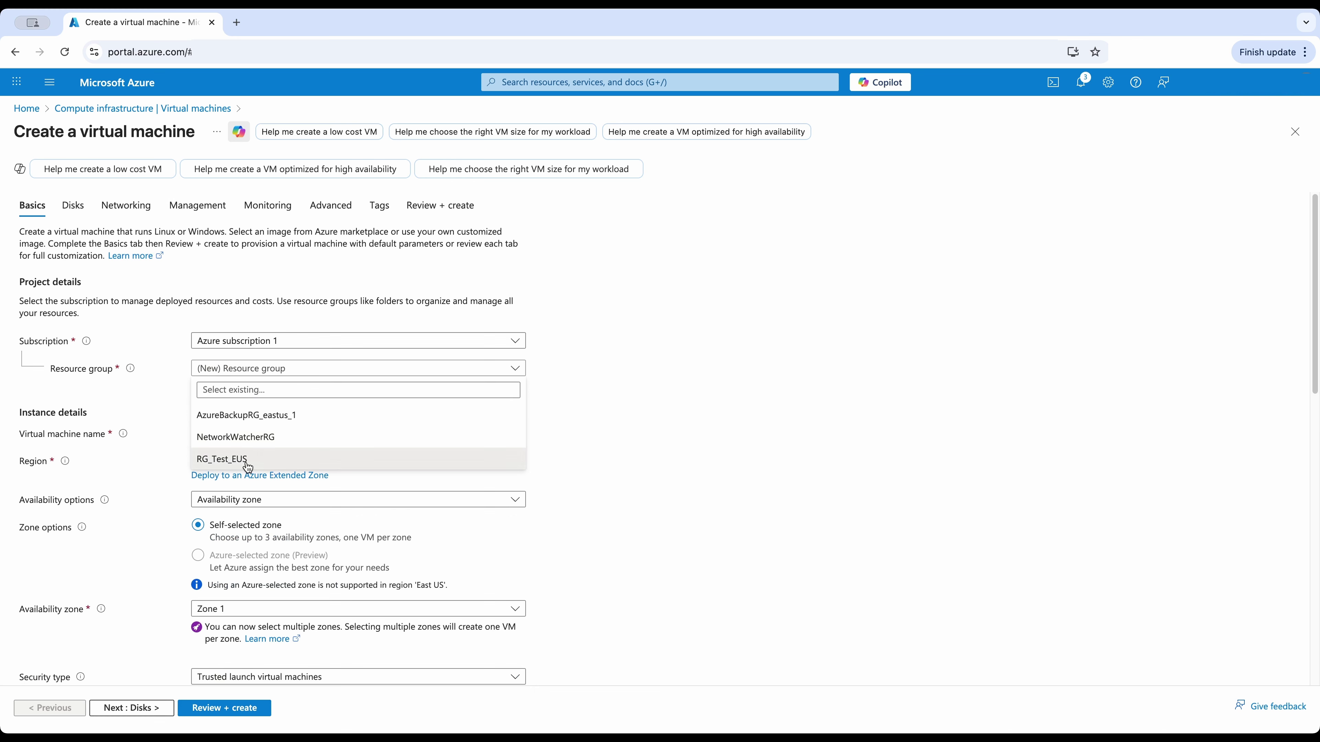
left_click(247, 463)
left_click(238, 435)
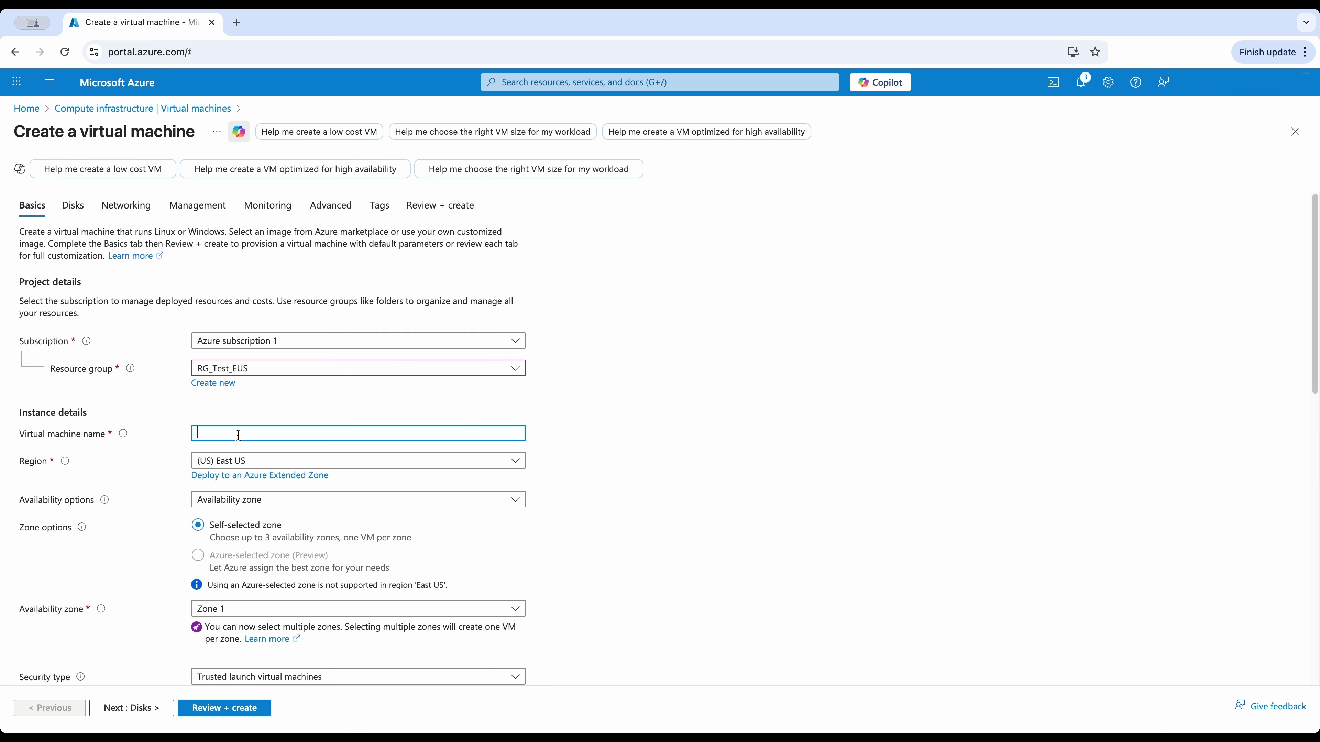
type("vm")
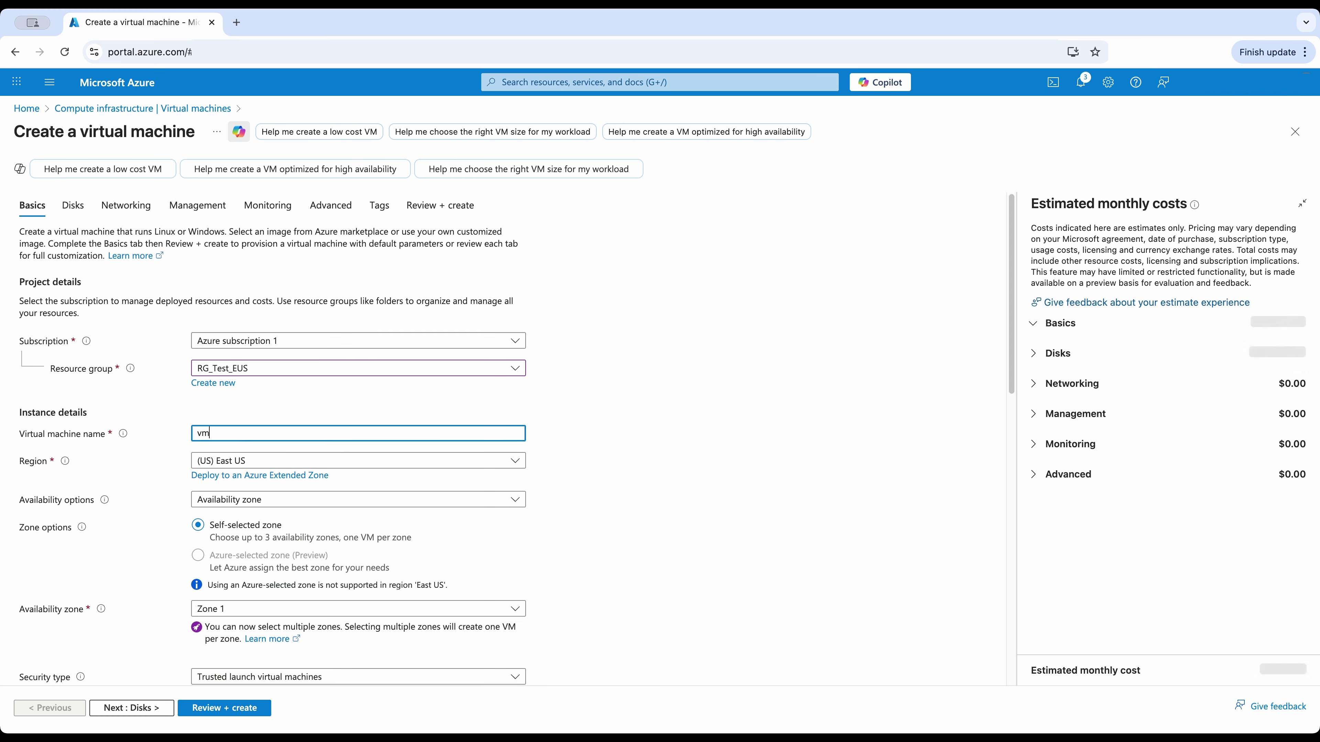
type("-test")
Set the availability option to No infrastructure redundancy required and the security type to Standard.
left_click(359, 500)
left_click(273, 520)
scroll(275, 481, "down", 1)
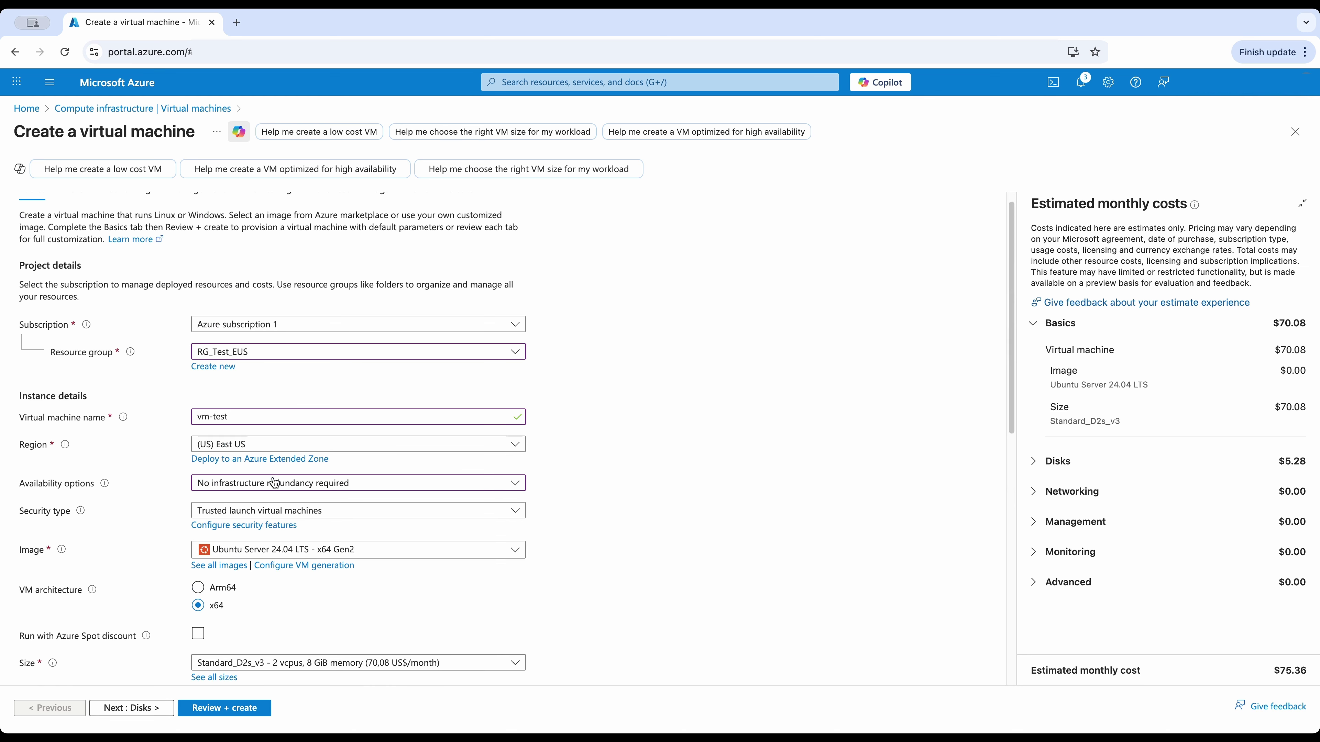
left_click(278, 519)
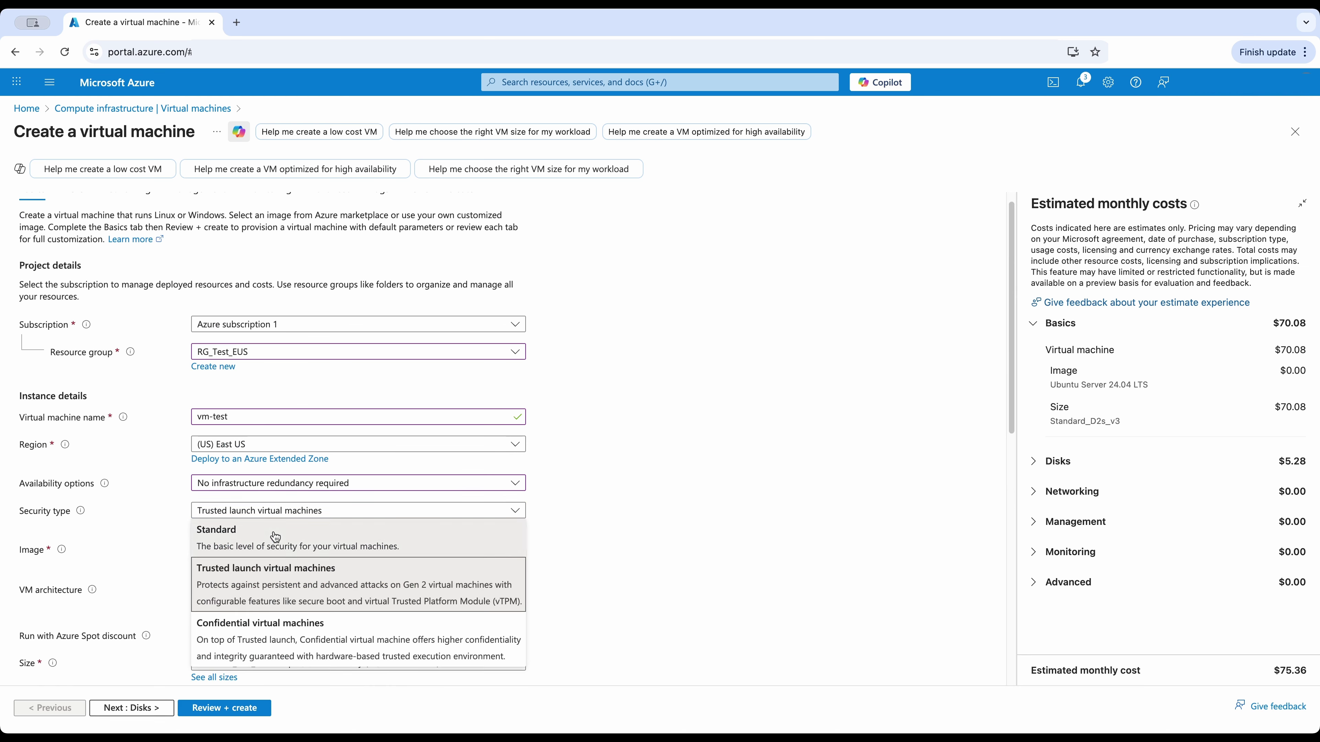
left_click(224, 531)
scroll(179, 509, "down", 2)
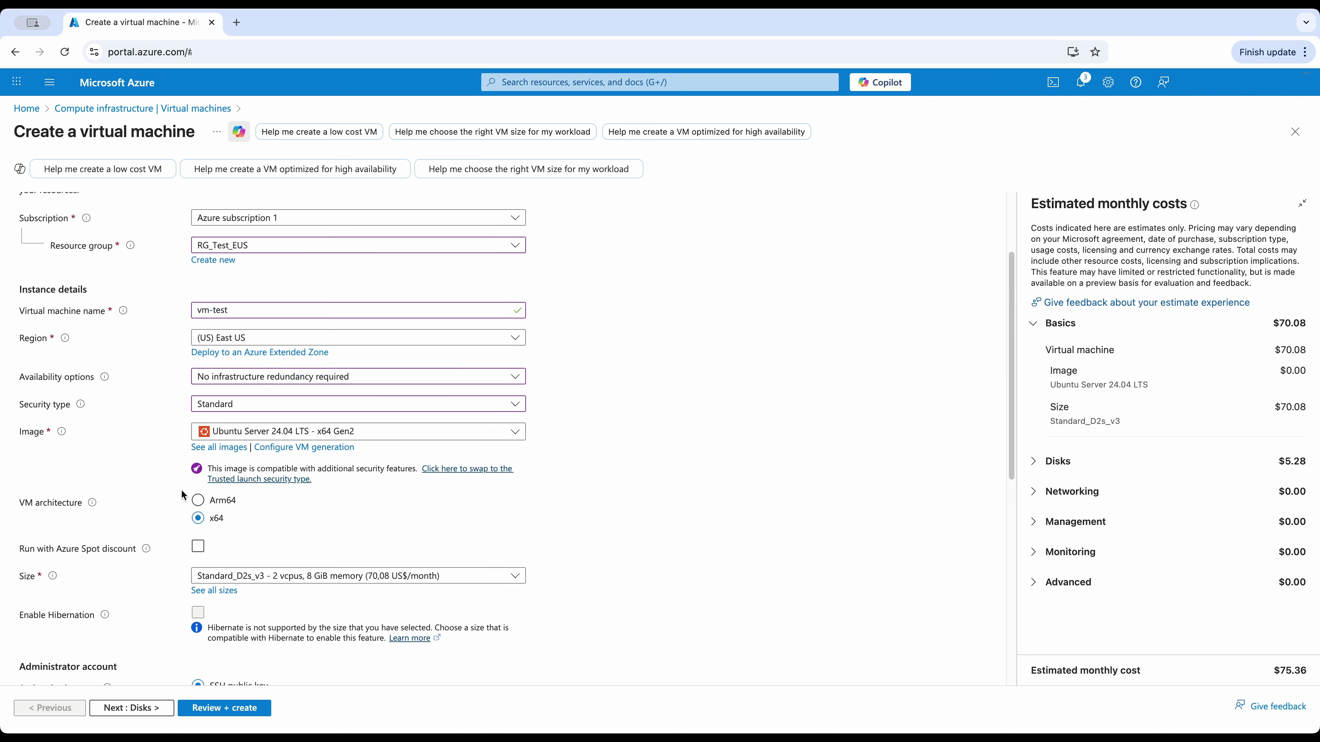
left_click(421, 432)
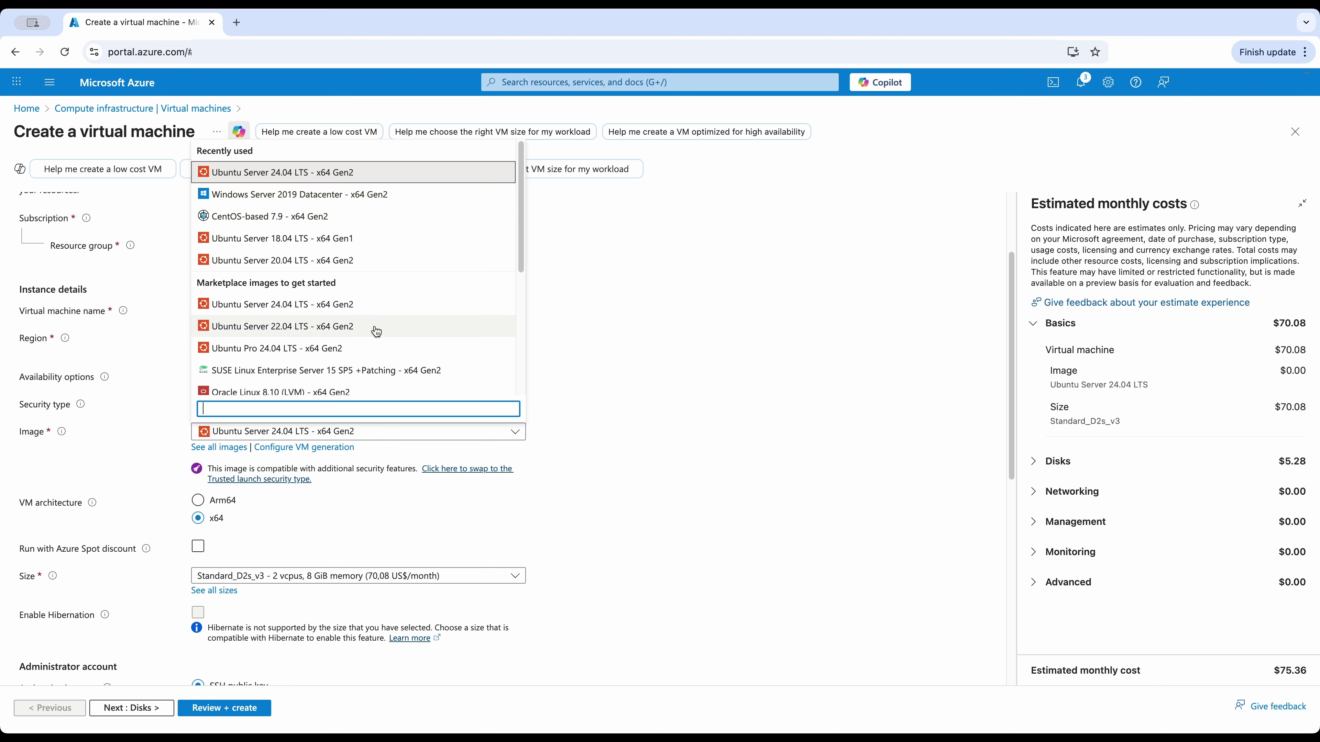
left_click(230, 456)
left_click(231, 456)
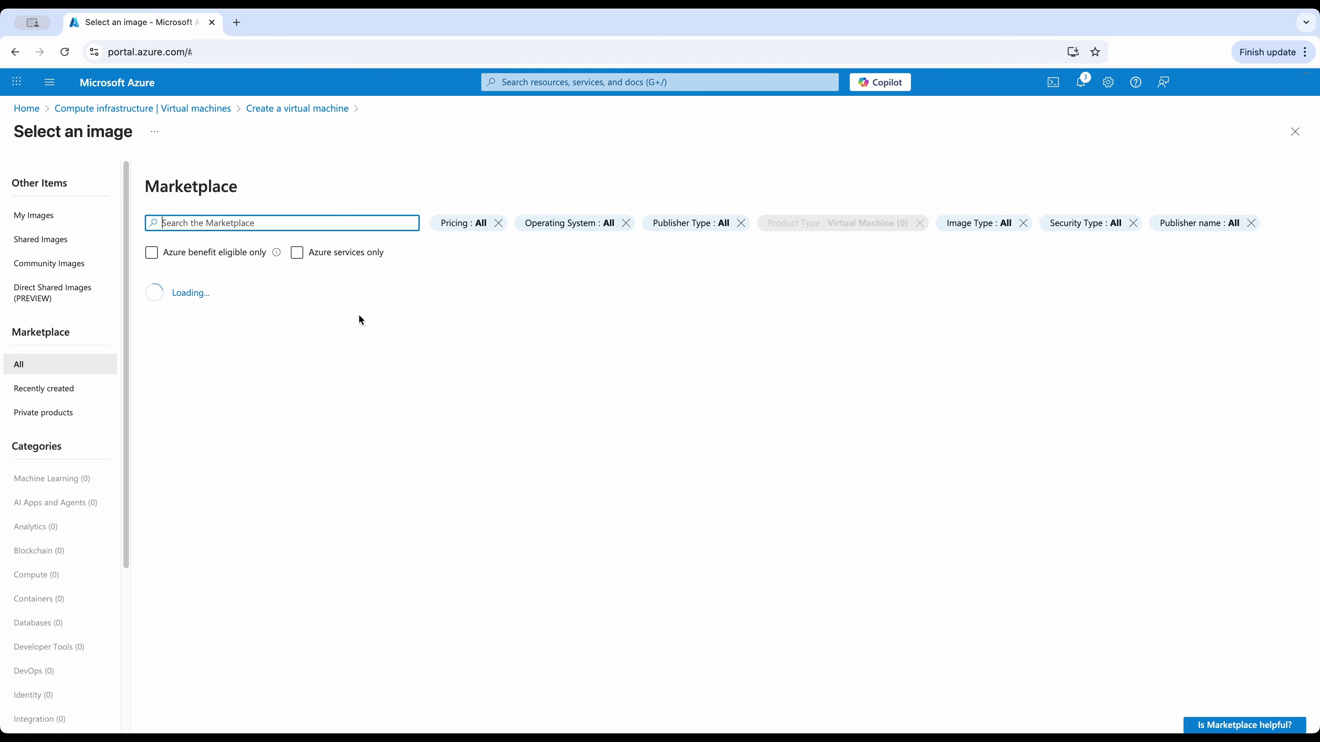
left_click(1295, 132)
Choose the Ubuntu Server 24.04 LTS - x64 Gen2 image and set the administrator authentication type to Password.
left_click(331, 437)
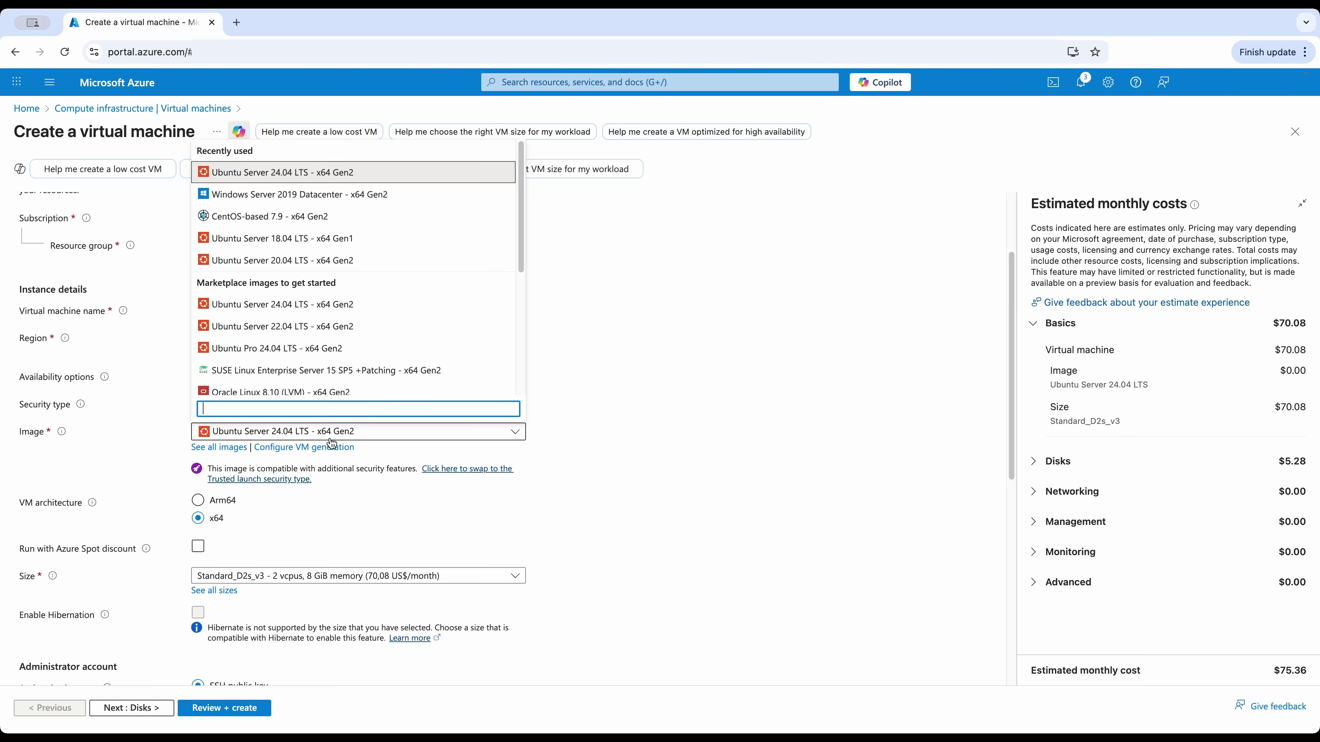
left_click(301, 179)
scroll(364, 468, "down", 6)
left_click(198, 391)
Enter azureuser as the administrator username and fill in the account password and its confirmation.
left_click(234, 421)
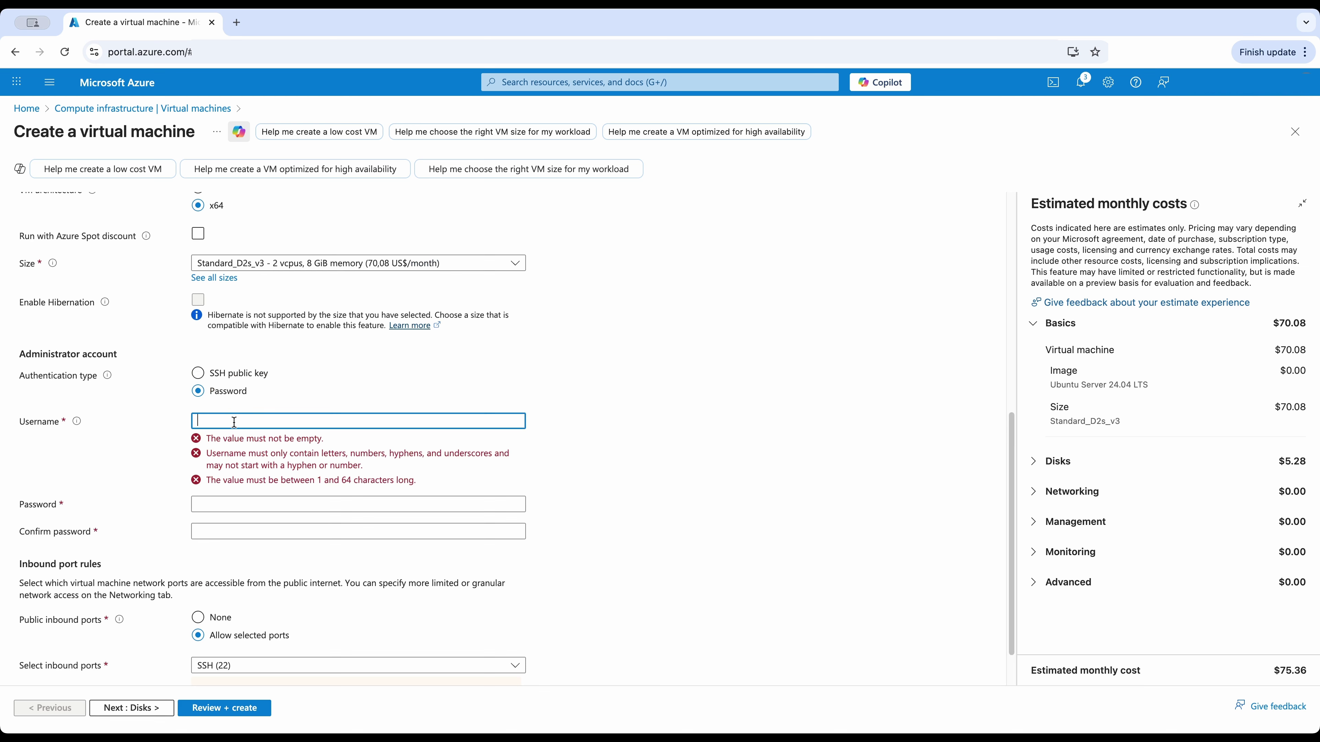
type("azureuse")
type("r")
key("Tab")
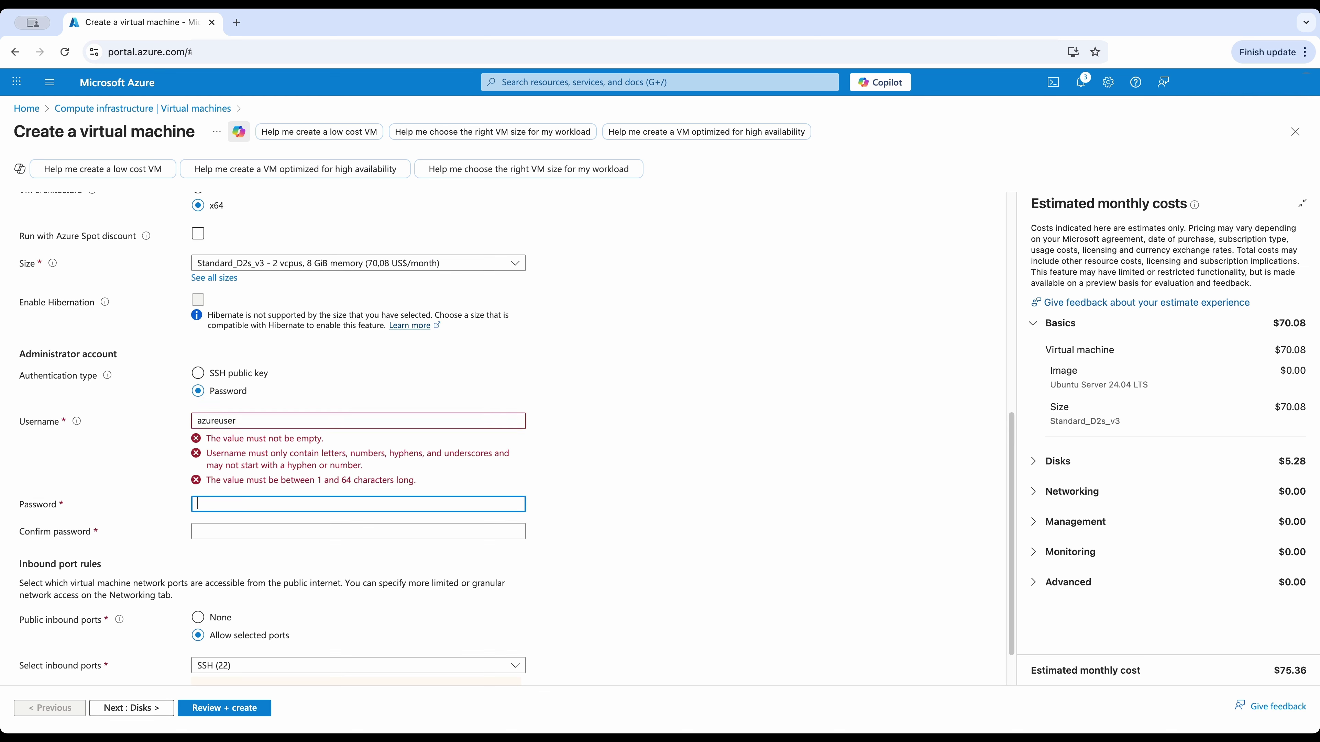
type("•")
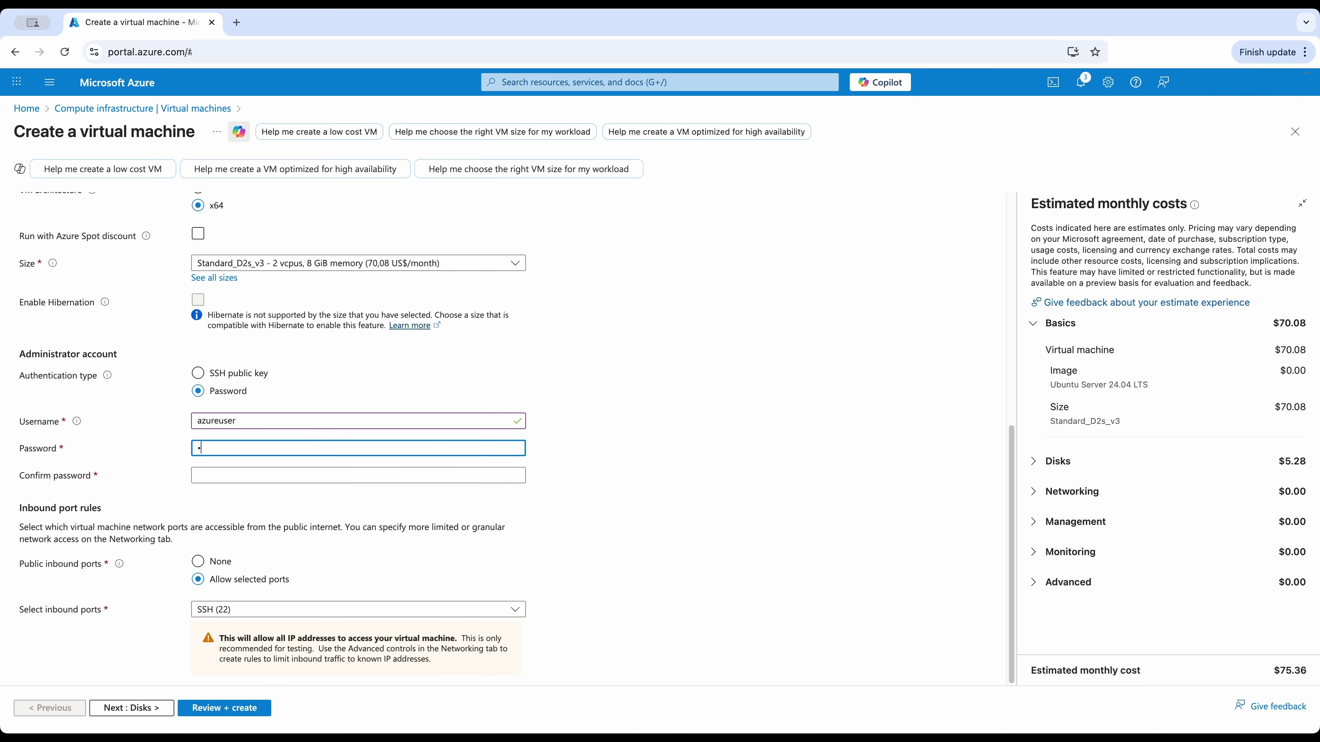
type("••••••••••••")
key("Tab")
type("•••••••••••••")
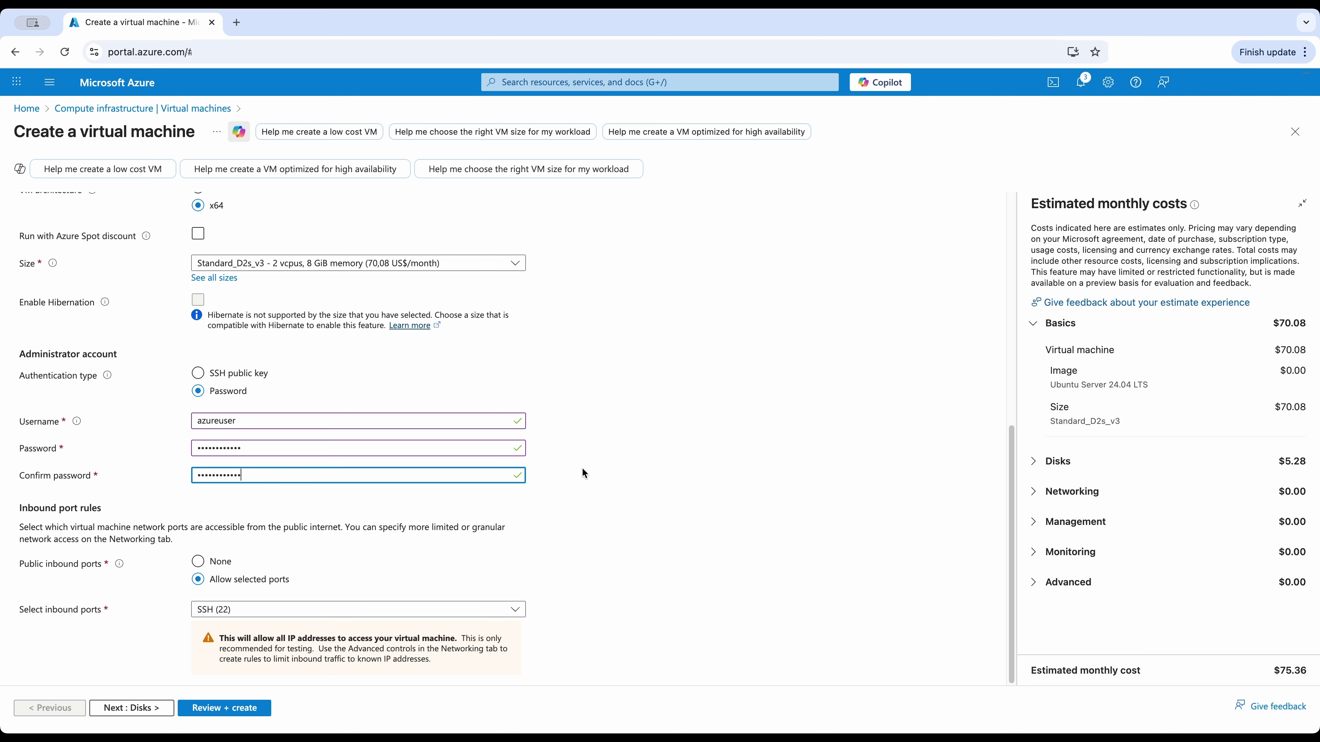
left_click(597, 472)
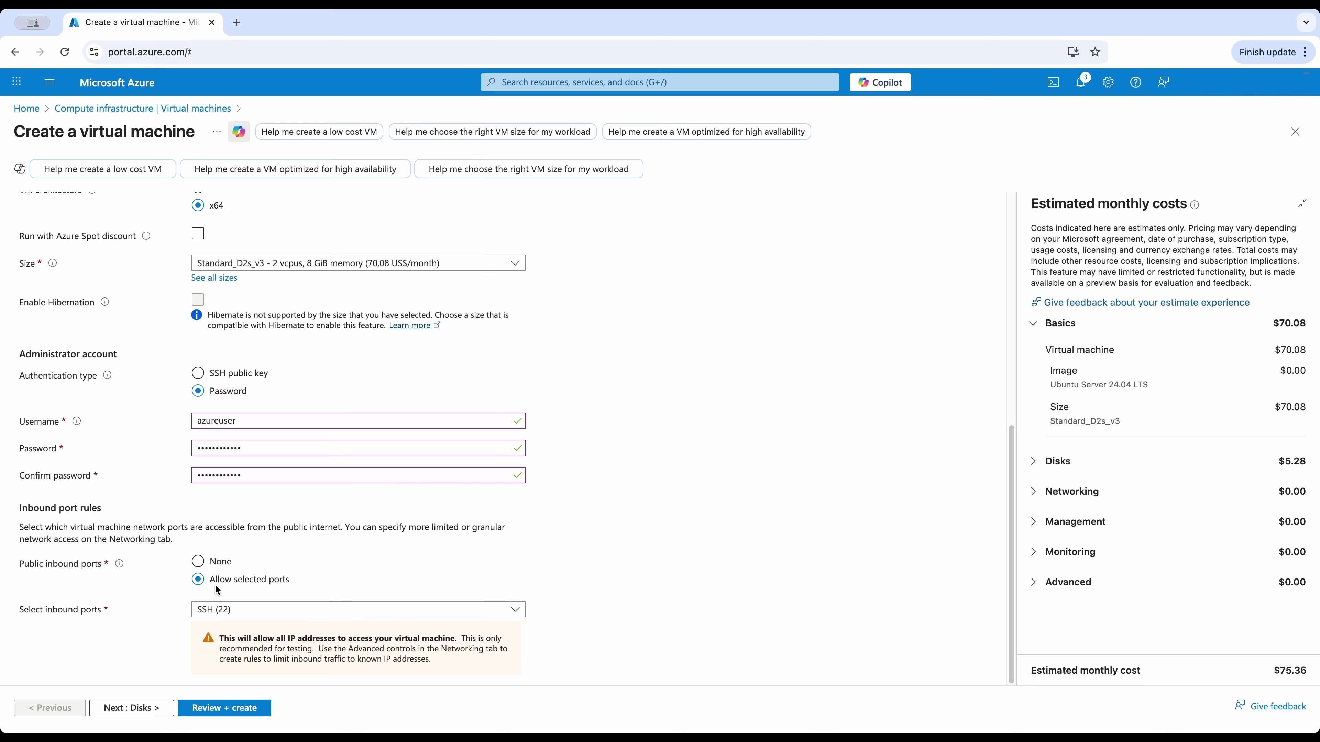
Set public inbound ports to None and select locally-redundant Premium SSD as the OS disk type.
left_click(222, 564)
left_click(131, 707)
left_click(314, 429)
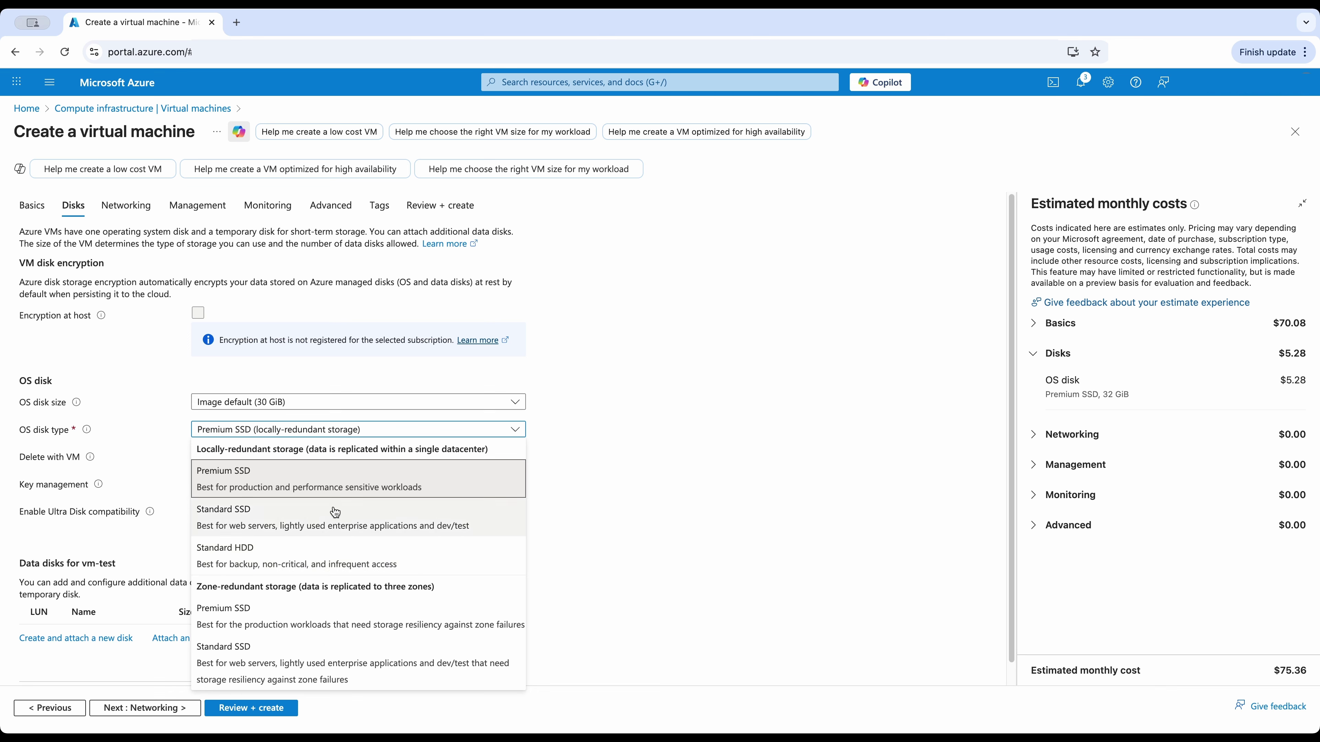
left_click(292, 481)
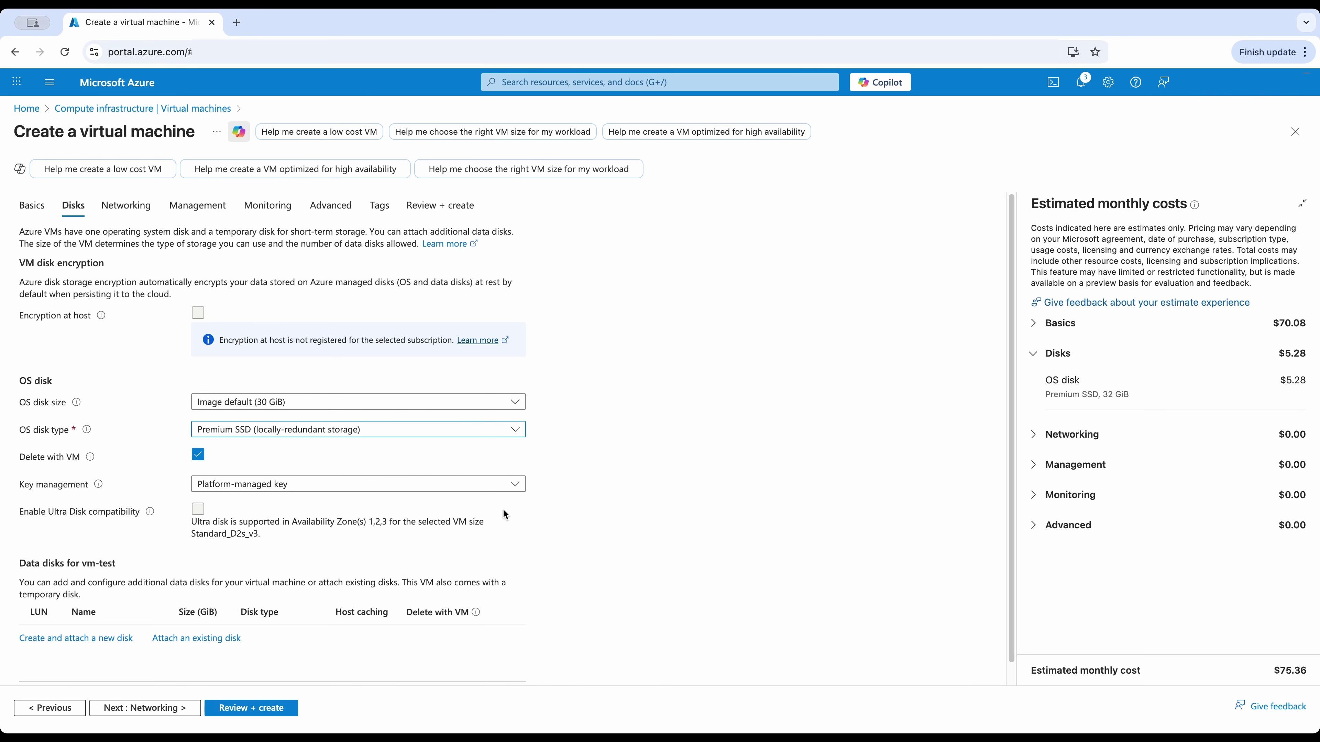
In the networking settings, select virtual network VNet_Test_EUS and subnet Subnet_Servers (192.168.0.0/25).
left_click(150, 708)
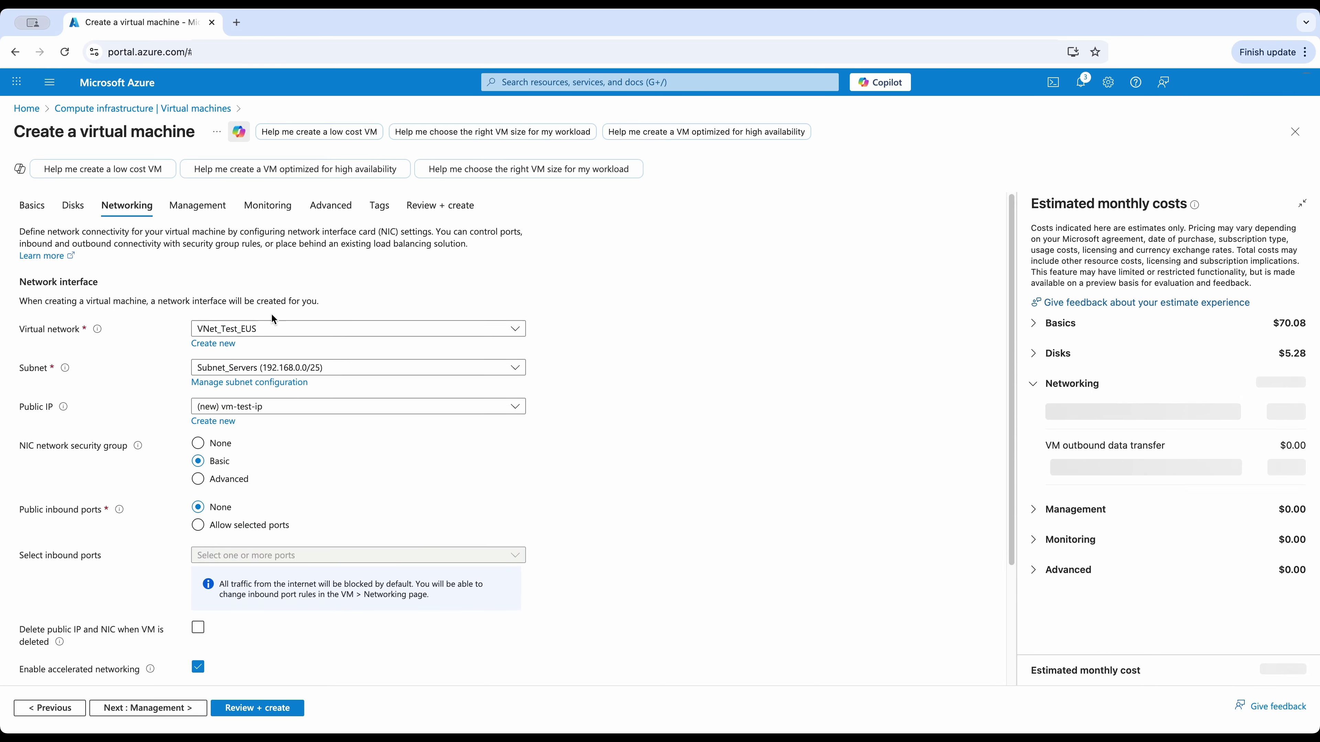
left_click(268, 332)
left_click(260, 398)
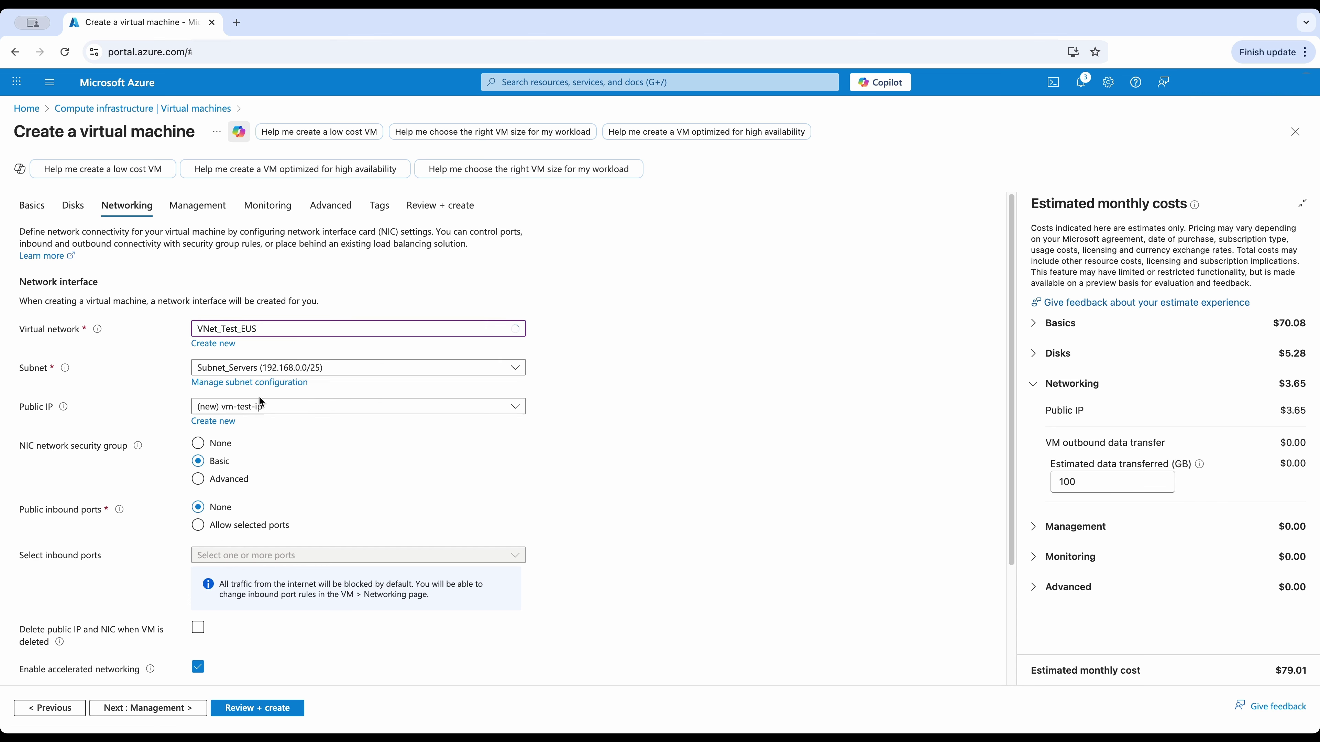
left_click(325, 368)
left_click(277, 415)
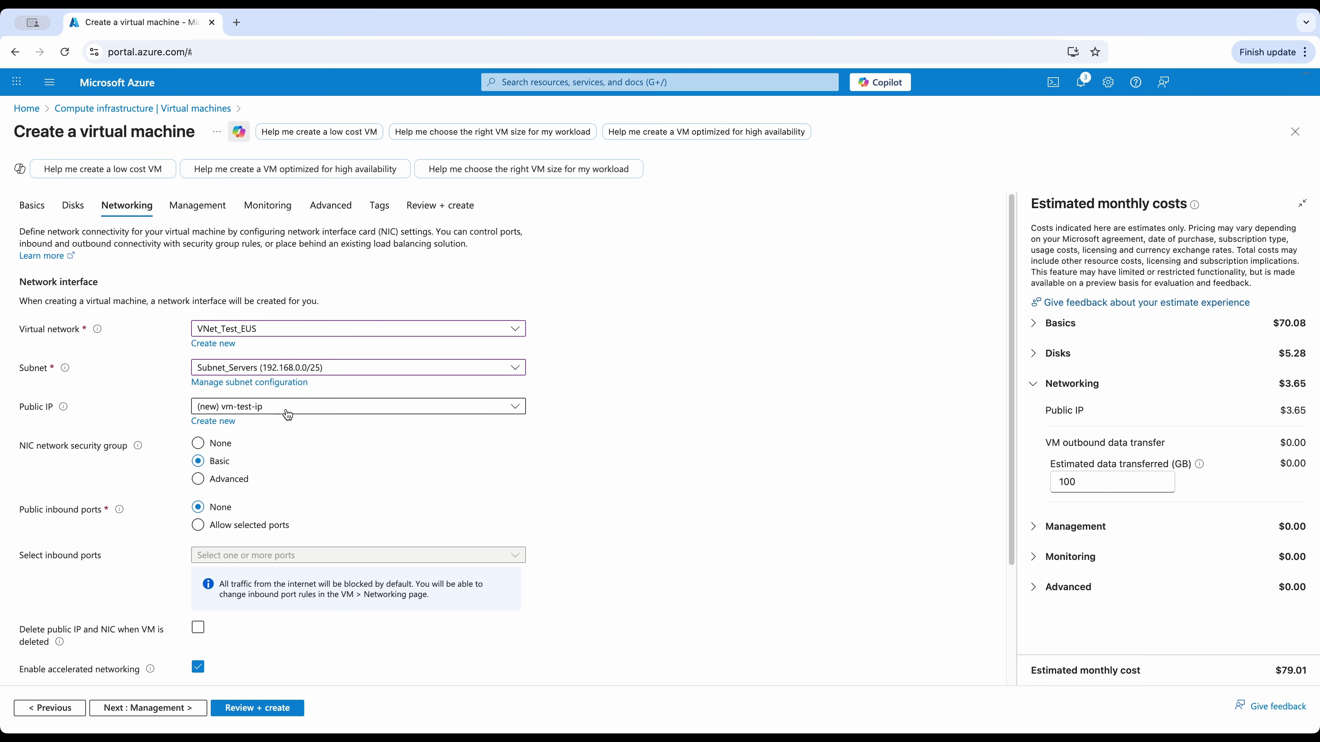
Set the public IP and the NIC network security group to None, and continue to the management settings.
left_click(318, 407)
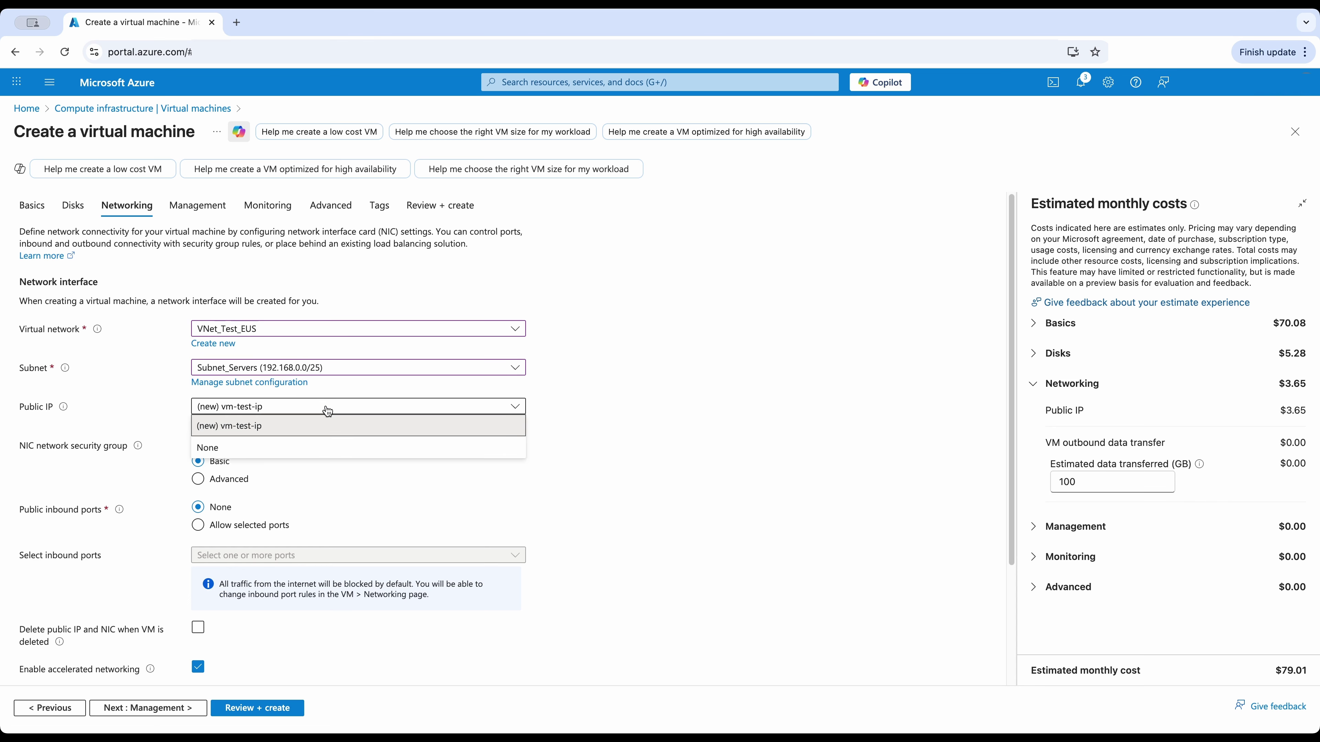
left_click(239, 448)
scroll(106, 416, "down", 1)
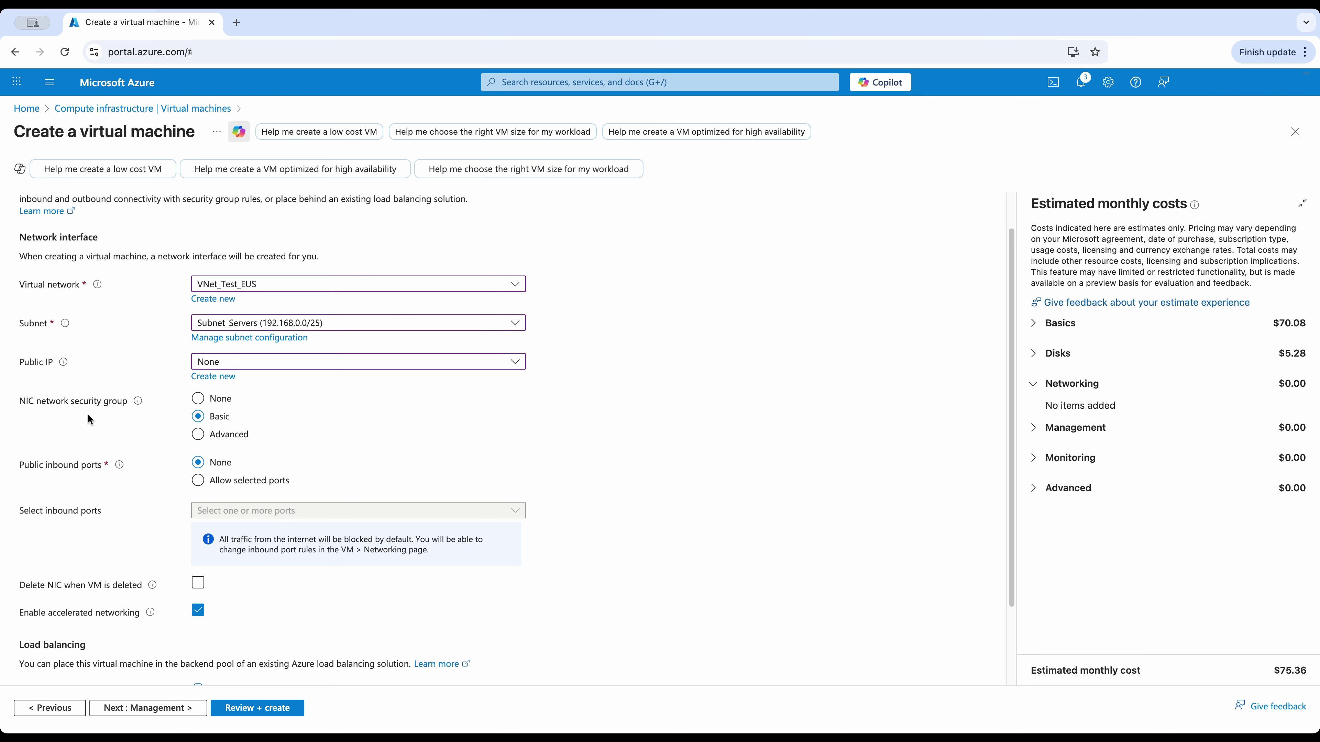
left_click(195, 402)
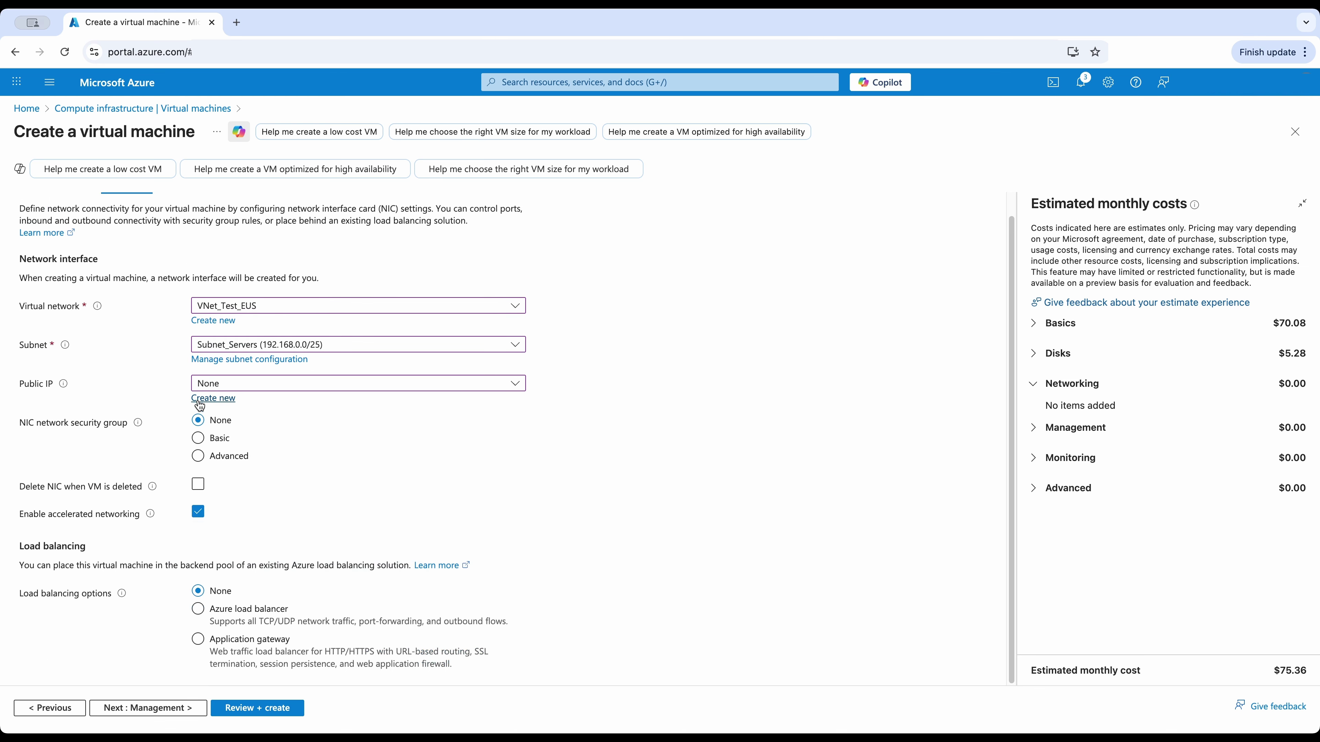
left_click(148, 709)
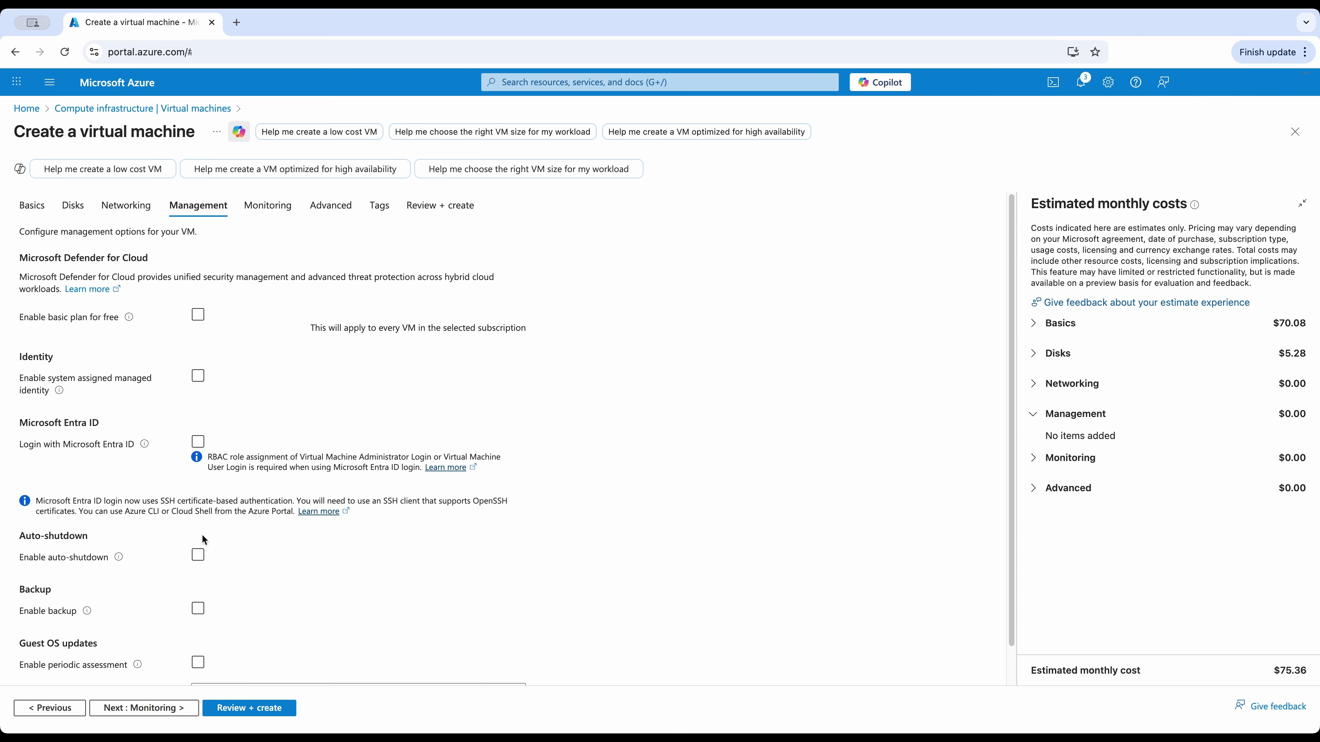